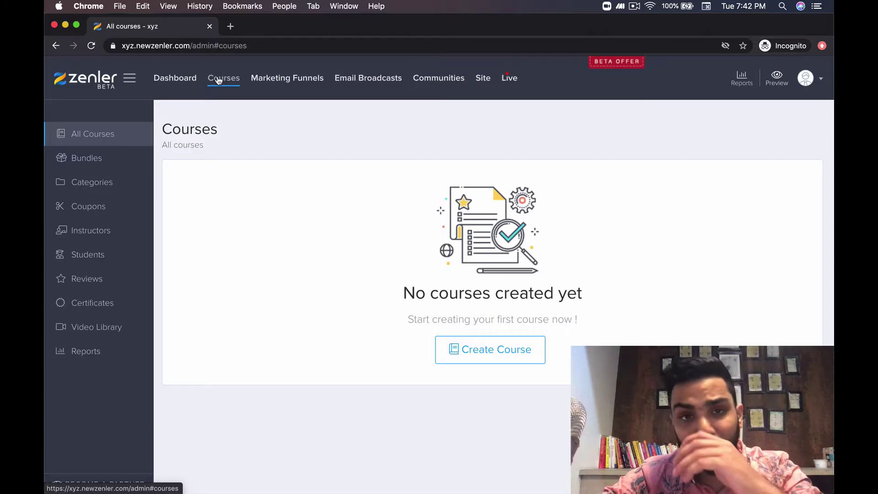
# Create a new course titled 'rishi' with placeholder subtitle and summary, landing on its curriculum.
pyautogui.click(485, 362)
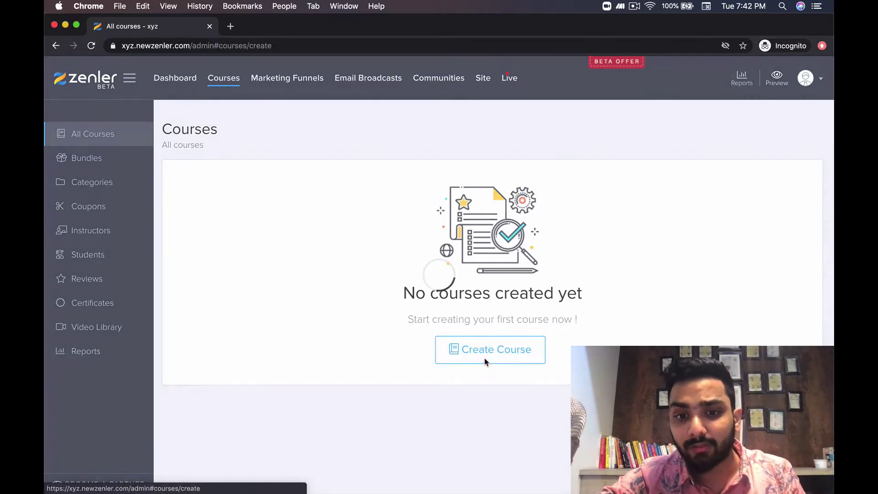
pyautogui.click(371, 228)
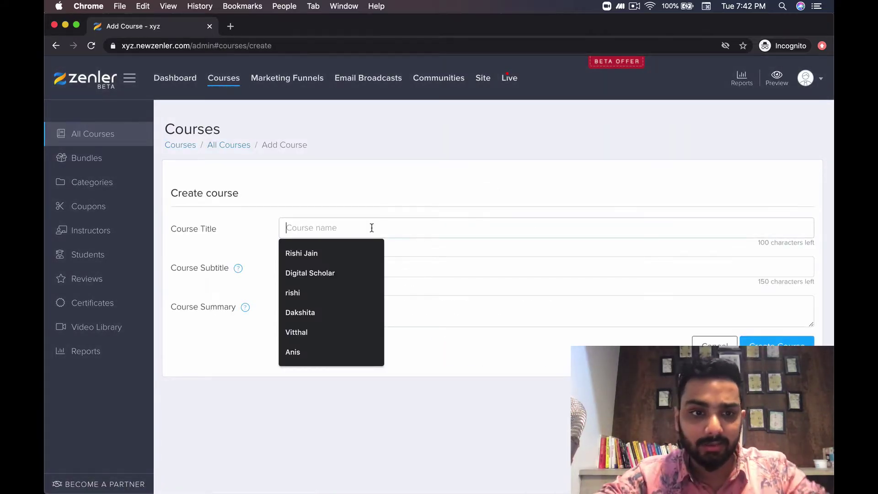
pyautogui.write('rishi')
pyautogui.press('Tab')
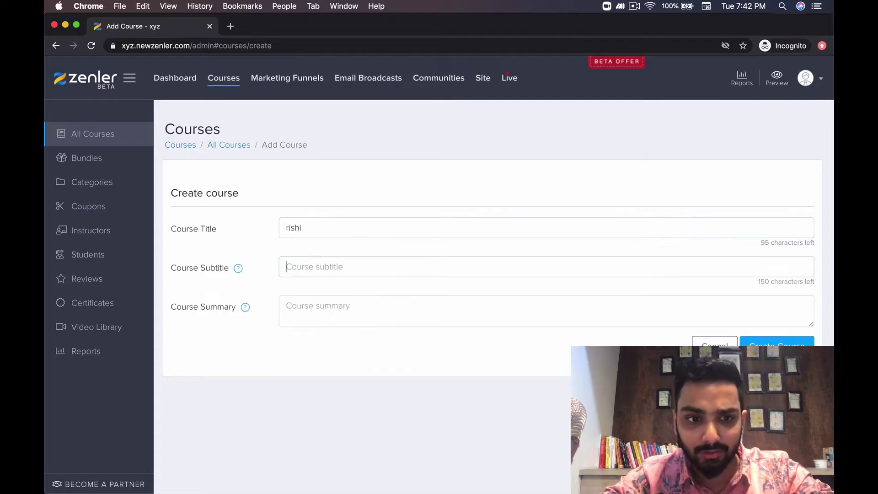
pyautogui.write('rishi')
pyautogui.press('Tab')
pyautogui.write('ris')
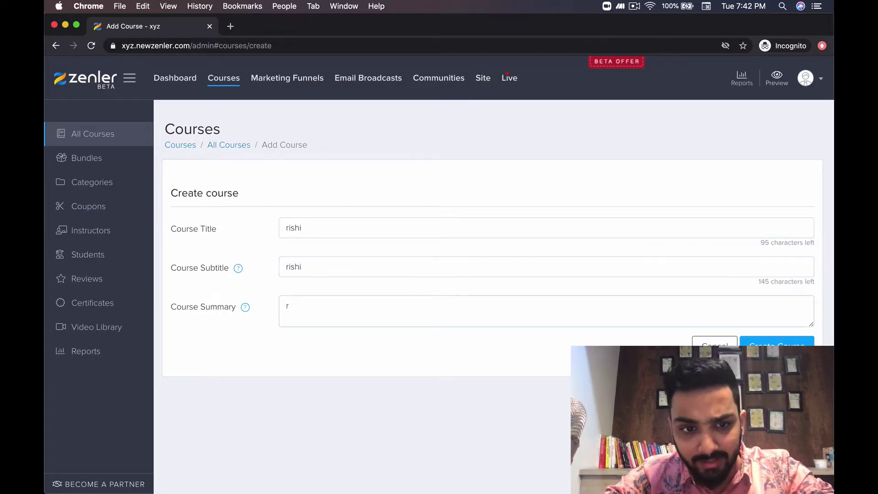
pyautogui.write('hi')
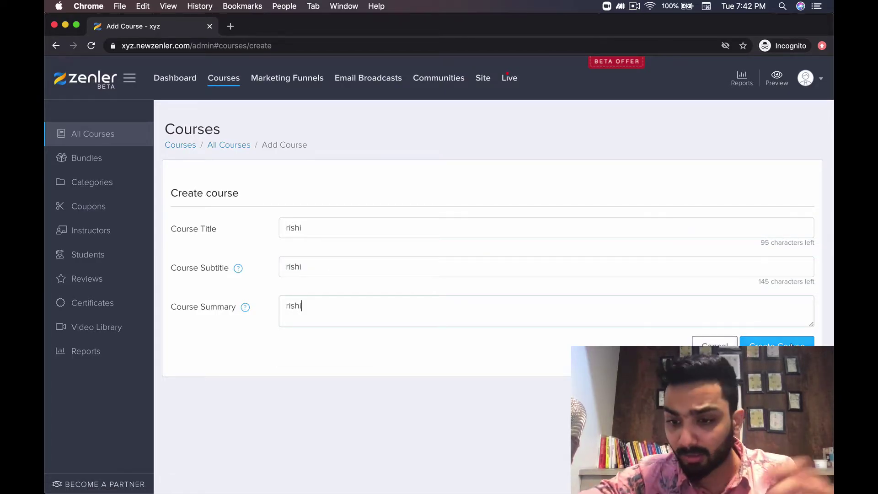
pyautogui.click(777, 346)
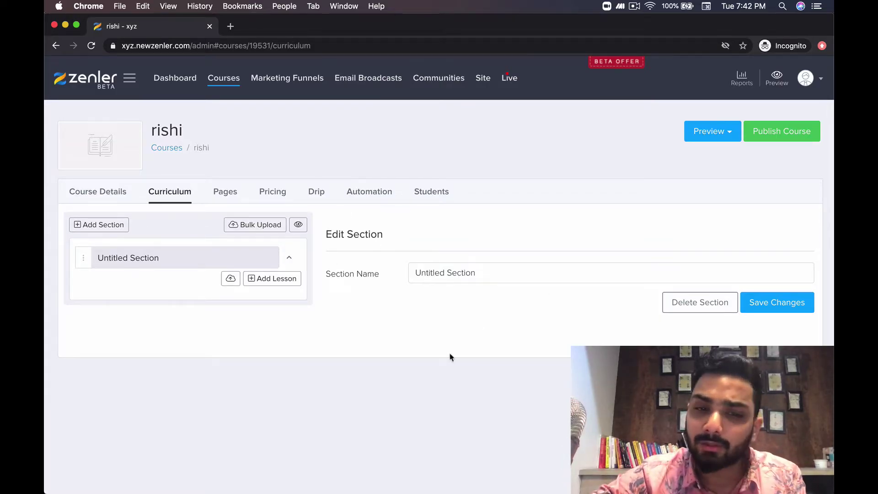
# Return to the courses overview and briefly try the Find a course search box.
pyautogui.click(217, 80)
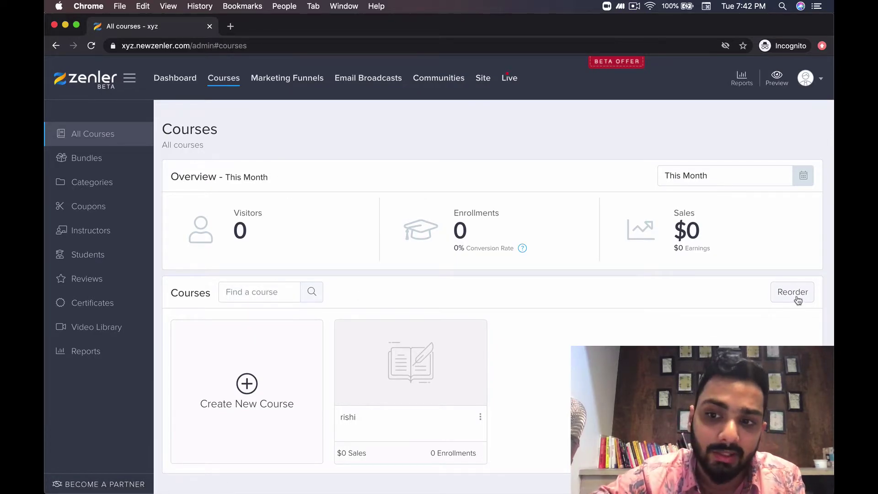
pyautogui.click(257, 291)
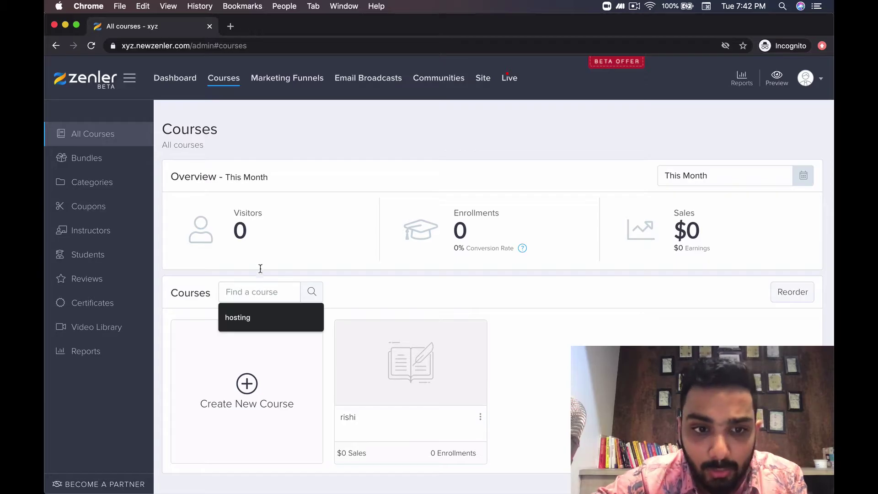
pyautogui.click(257, 377)
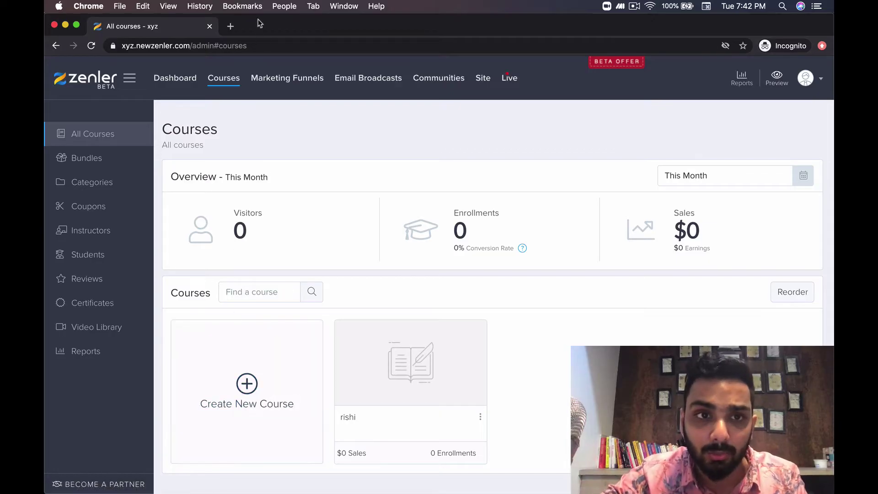
# Move and hide the test school window to reveal the established school, then reload its courses page.
pyautogui.moveTo(259, 39); pyautogui.dragTo(308, 317)
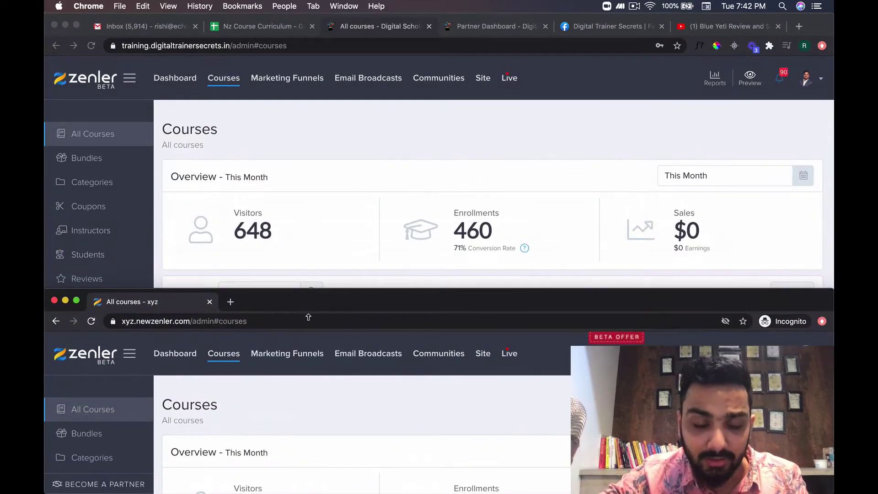
pyautogui.moveTo(287, 294); pyautogui.dragTo(287, 294)
pyautogui.doubleClick(286, 287)
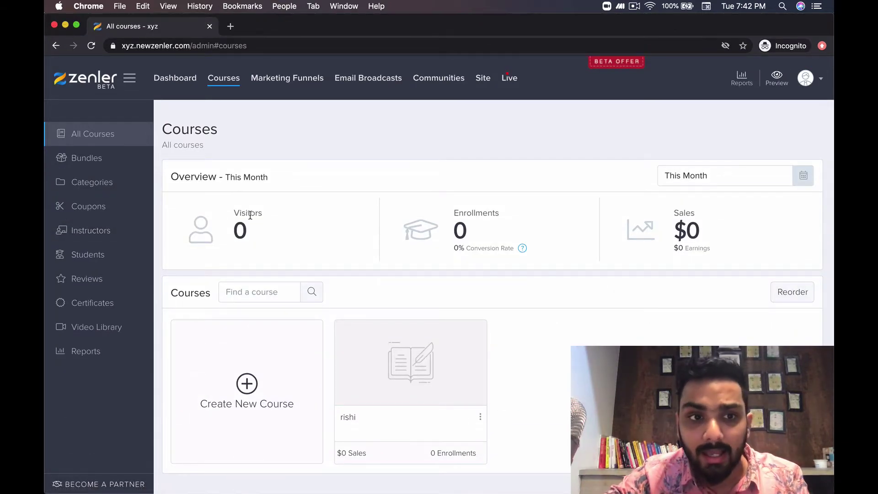
pyautogui.click(65, 26)
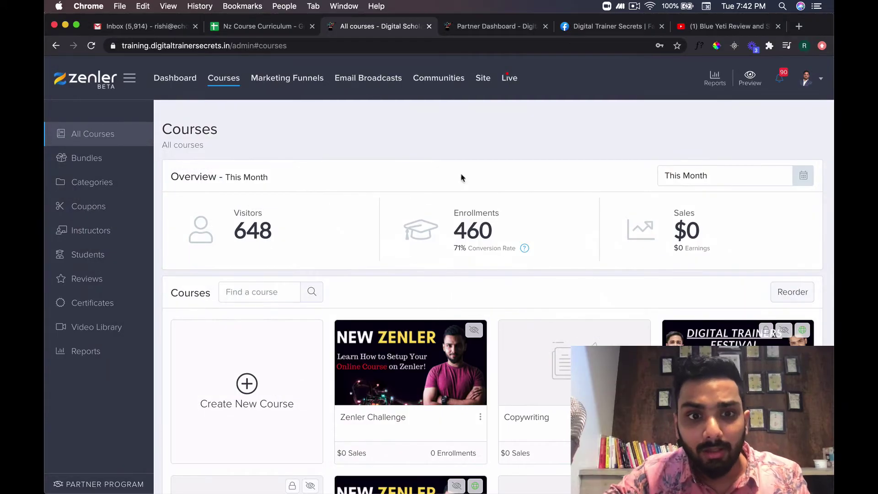
pyautogui.scroll(-3, 489, 331)
pyautogui.scroll(-2, 488, 332)
pyautogui.scroll(2, 494, 321)
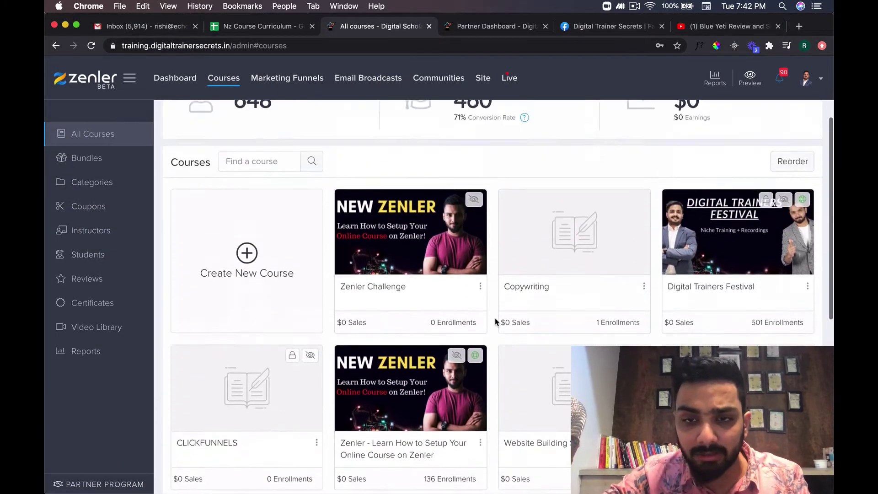
pyautogui.scroll(1, 494, 316)
pyautogui.scroll(2, 411, 274)
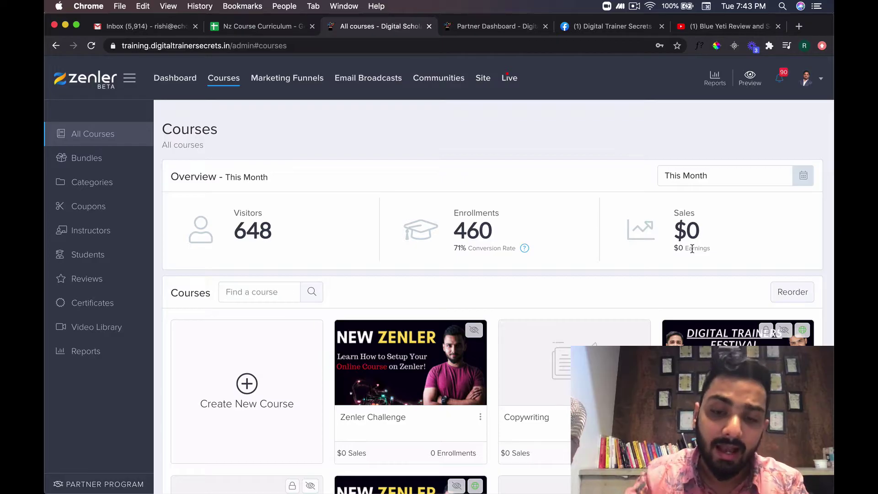
pyautogui.scroll(-3, 412, 410)
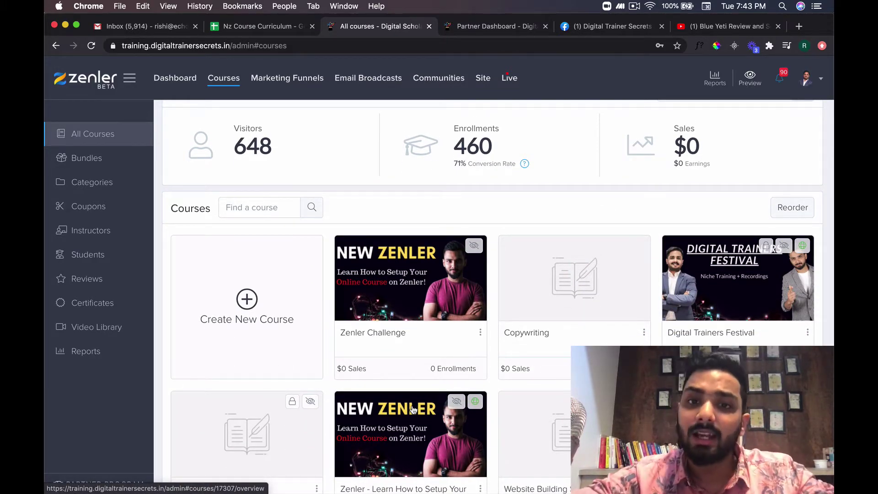
pyautogui.scroll(-2, 412, 409)
pyautogui.scroll(-8, 412, 401)
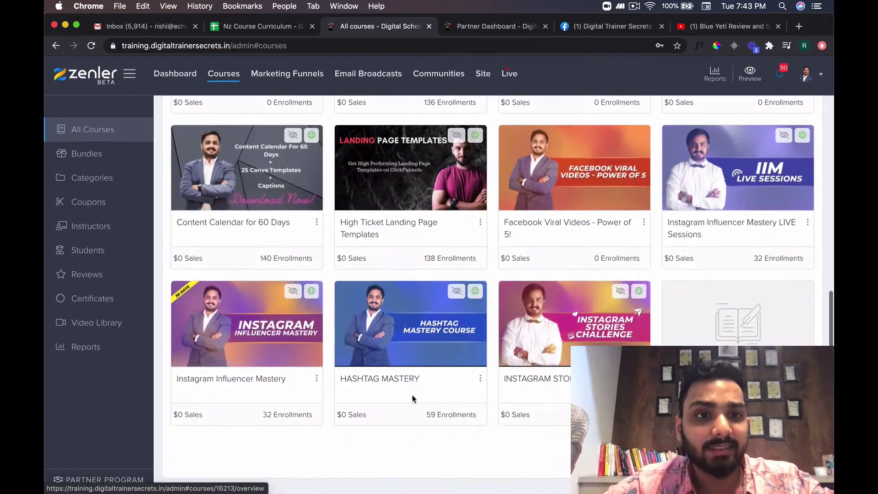
pyautogui.click(224, 78)
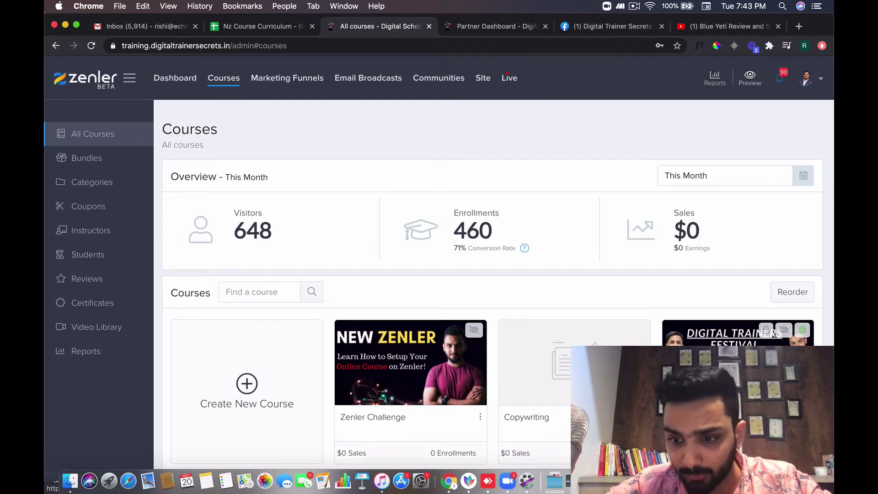
# Restore the test school window, continue to its beta dashboard and review the Live Stream area.
pyautogui.click(720, 480)
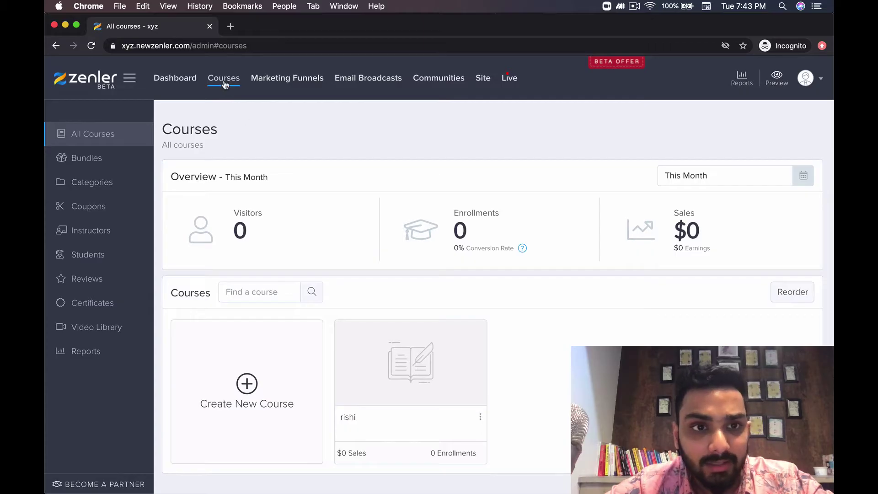
pyautogui.click(177, 82)
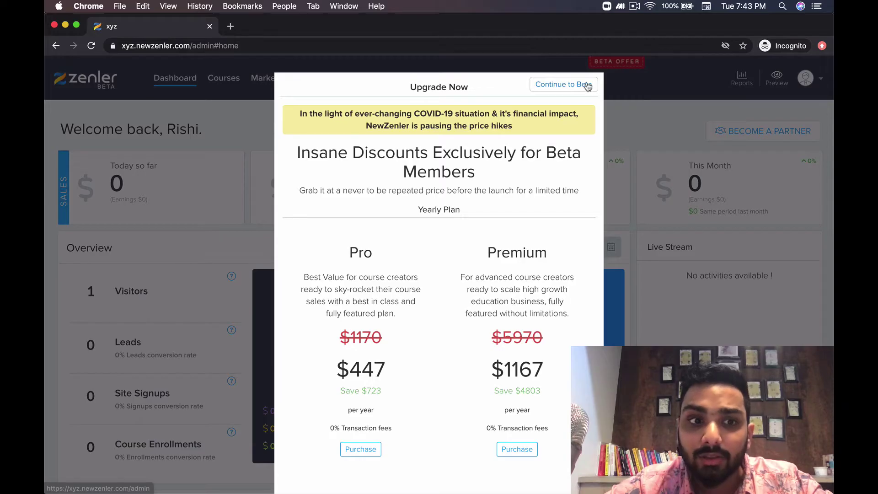
pyautogui.click(586, 89)
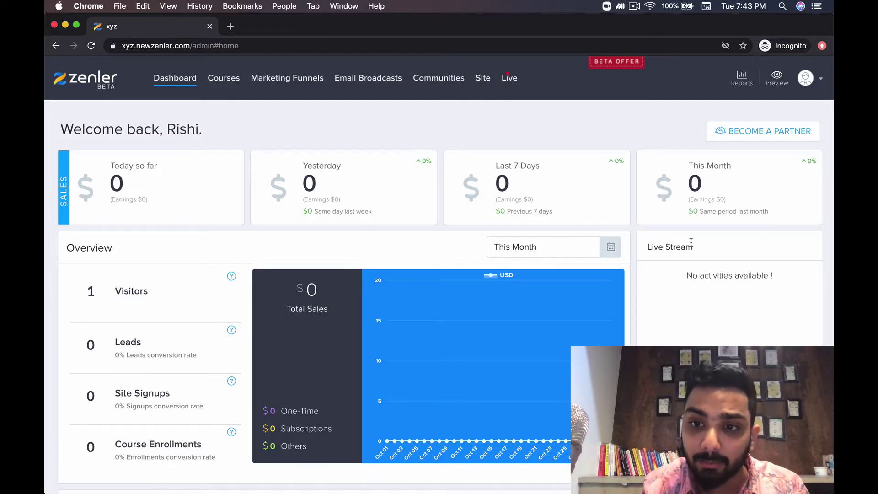
pyautogui.moveTo(652, 245); pyautogui.dragTo(680, 251)
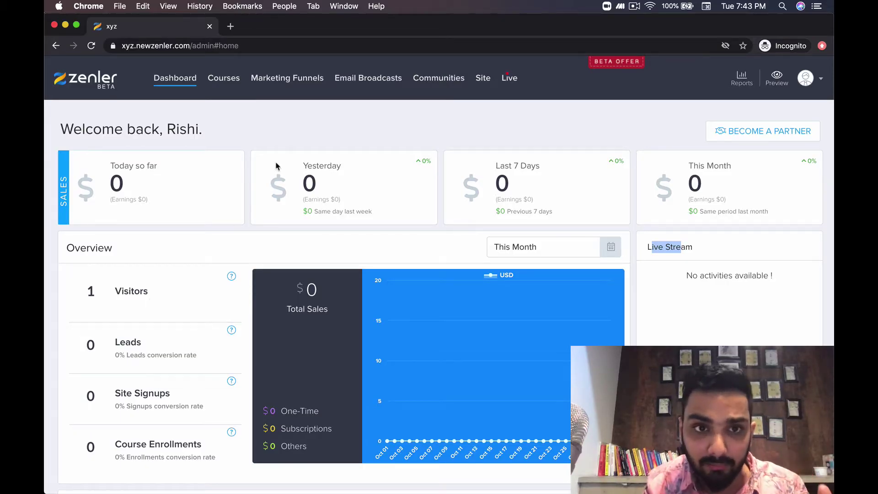
pyautogui.scroll(-3, 175, 412)
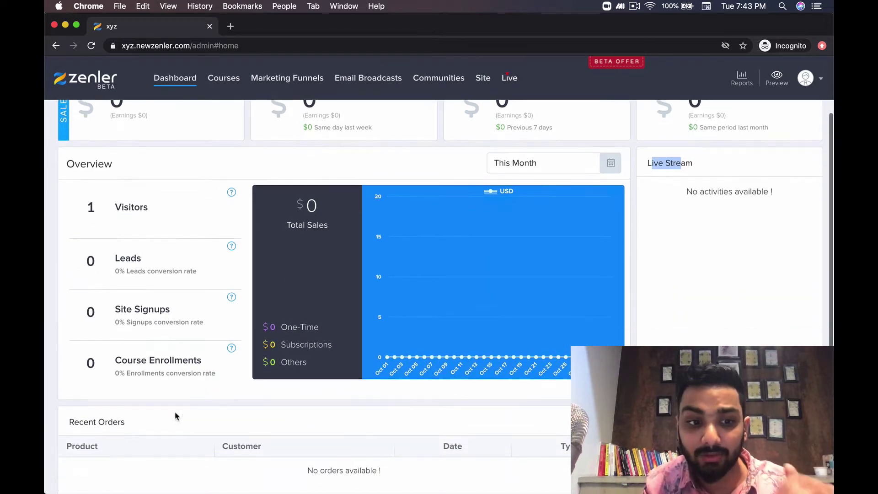
pyautogui.scroll(-1, 174, 374)
pyautogui.scroll(-3, 420, 320)
pyautogui.scroll(7, 341, 404)
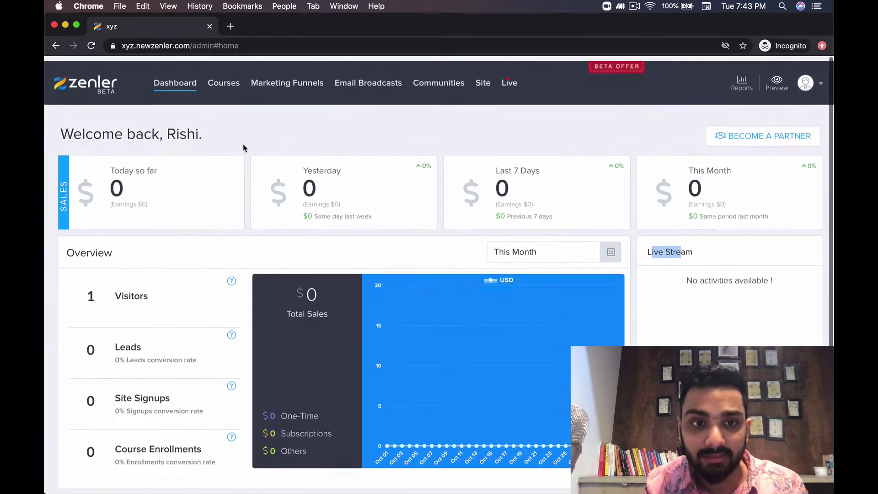
# Switch to the established school's dashboard and review its Visitors and signup conversion stats.
pyautogui.click(65, 26)
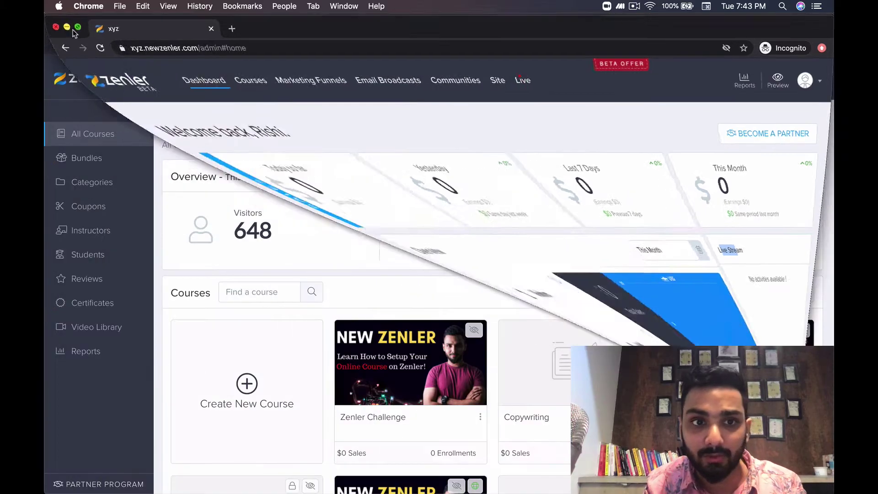
pyautogui.click(177, 73)
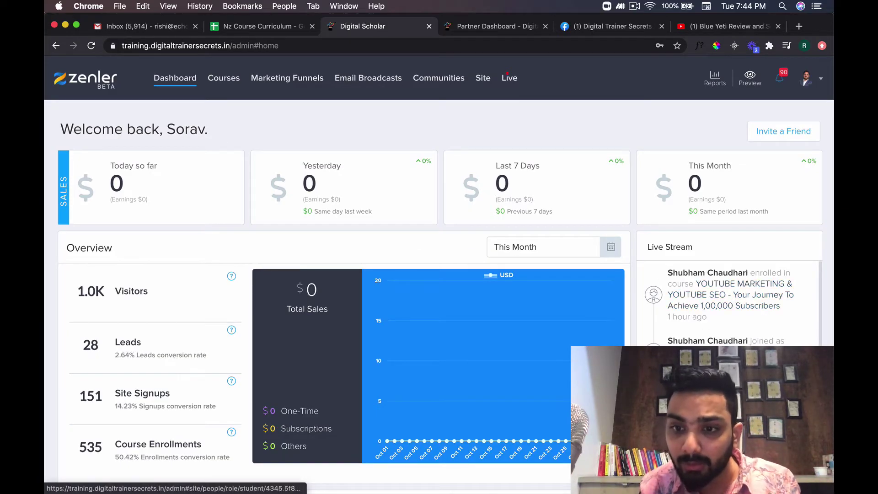
pyautogui.scroll(-1, 714, 295)
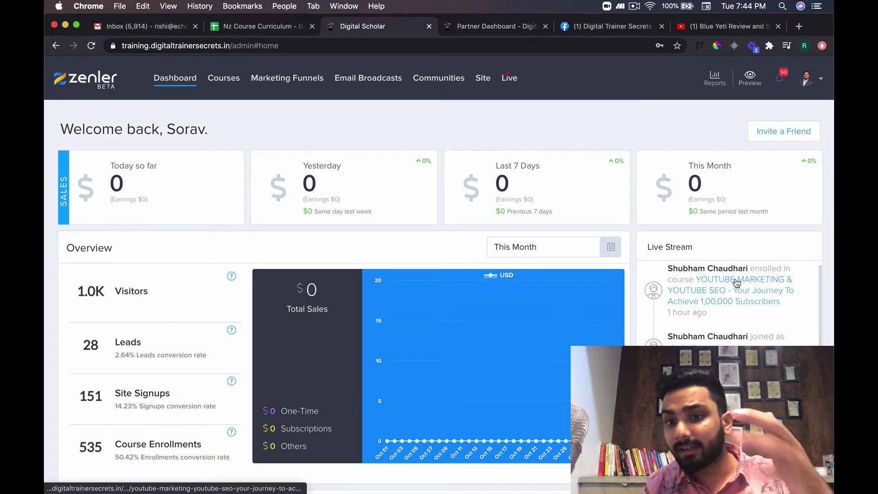
pyautogui.scroll(1, 725, 288)
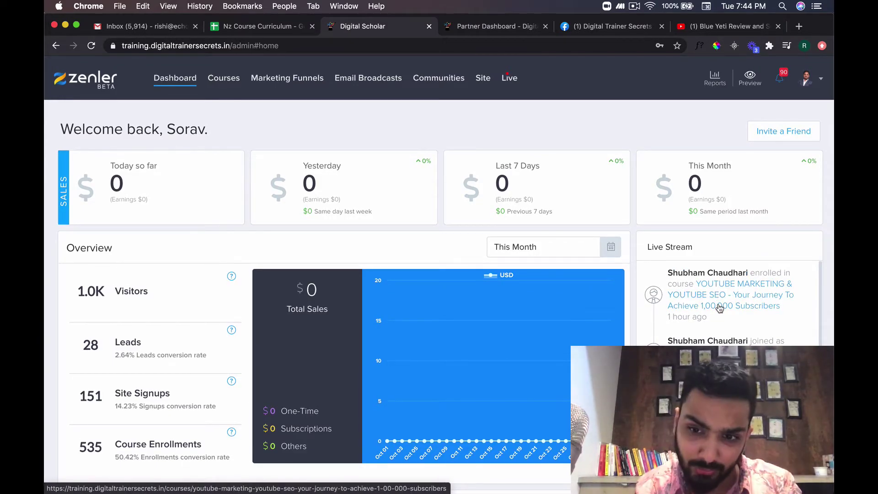
pyautogui.scroll(-2, 719, 309)
pyautogui.scroll(-3, 714, 309)
pyautogui.scroll(-2, 713, 309)
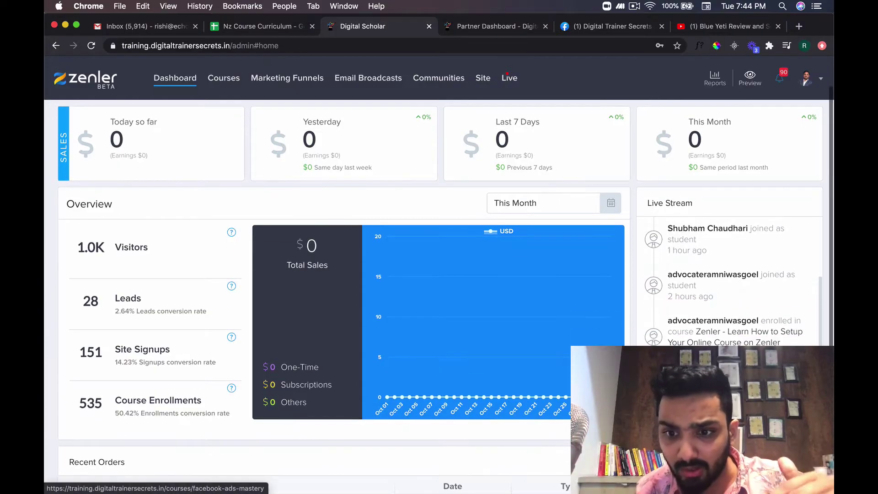
pyautogui.scroll(-3, 713, 296)
pyautogui.scroll(3, 713, 295)
pyautogui.scroll(3, 713, 295)
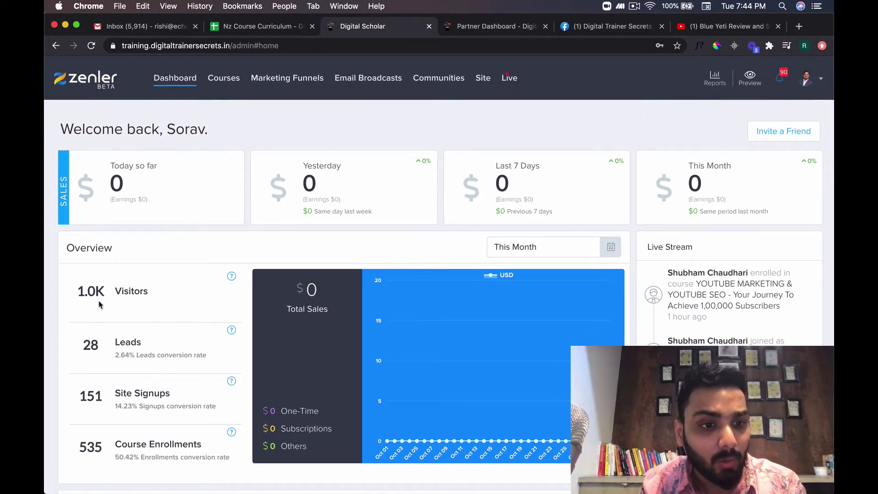
pyautogui.doubleClick(131, 291)
pyautogui.click(144, 300)
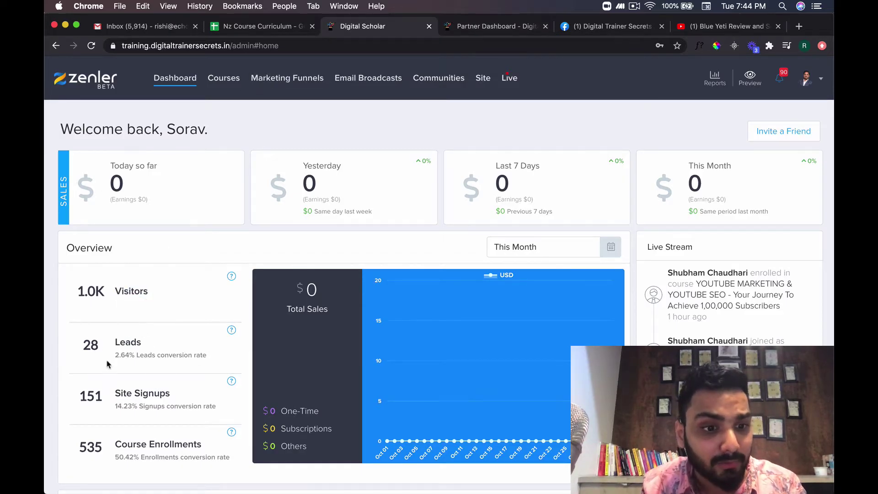
pyautogui.scroll(-1, 107, 364)
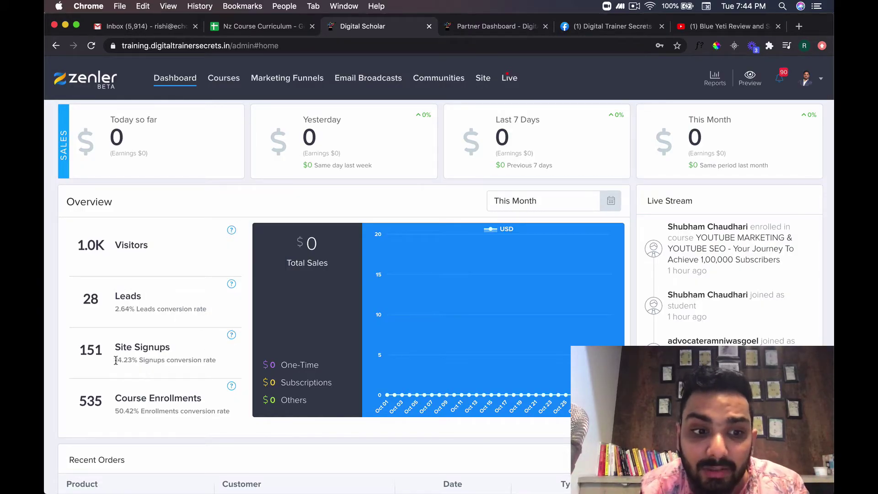
pyautogui.moveTo(116, 361); pyautogui.dragTo(143, 359)
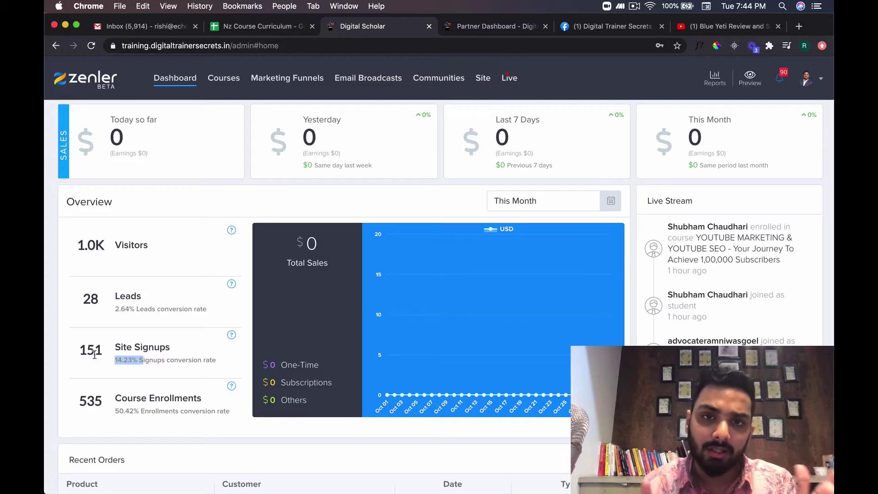
pyautogui.scroll(-4, 95, 355)
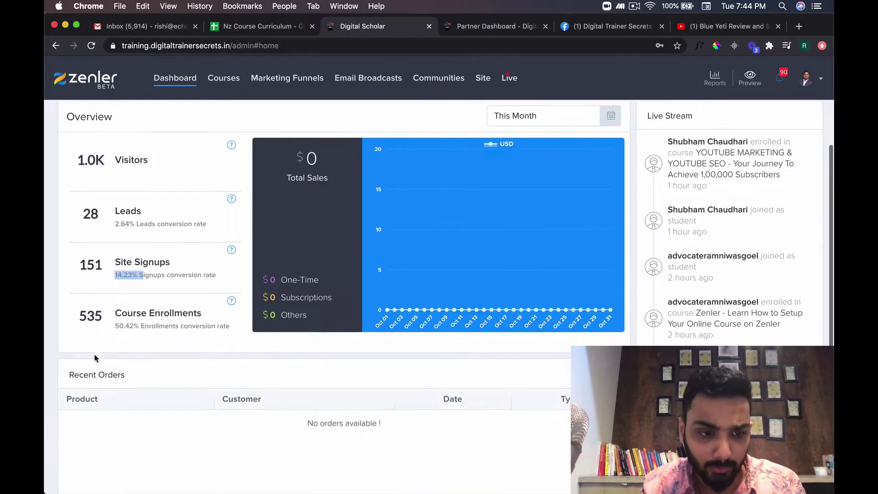
pyautogui.scroll(5, 108, 320)
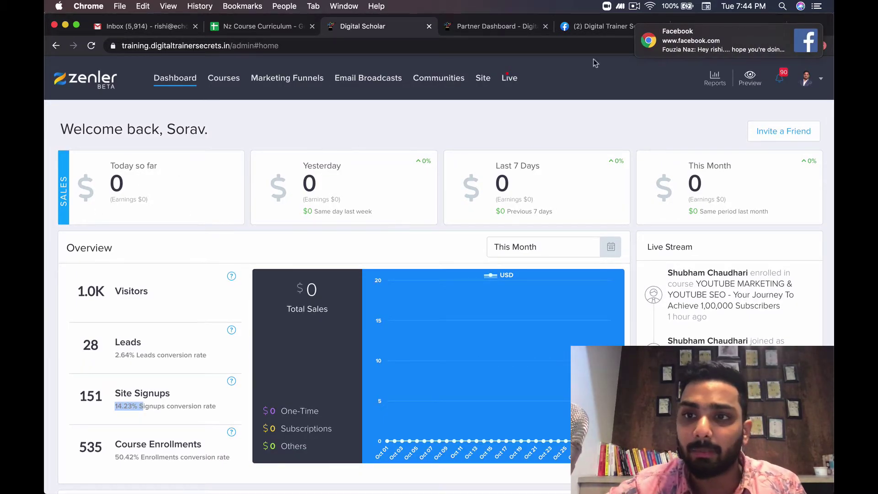
pyautogui.click(798, 35)
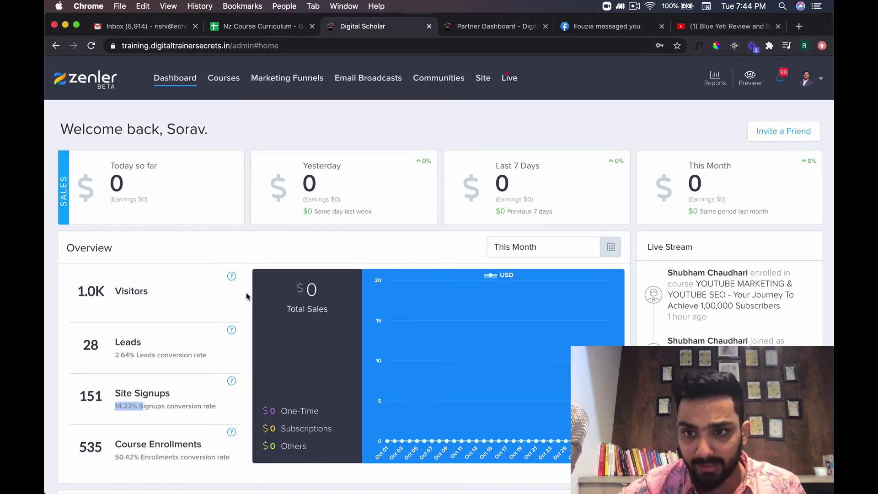
pyautogui.scroll(-1, 250, 301)
pyautogui.scroll(-1, 250, 302)
pyautogui.scroll(-2, 250, 302)
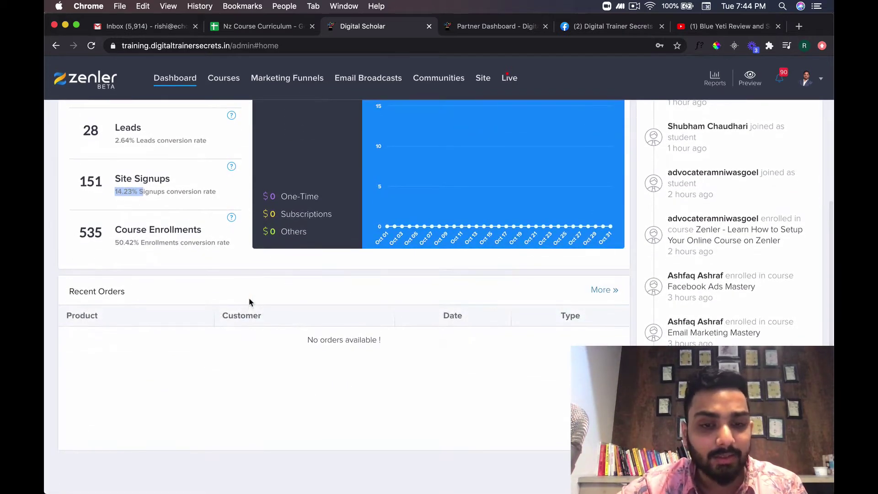
pyautogui.scroll(1, 249, 302)
pyautogui.scroll(3, 250, 301)
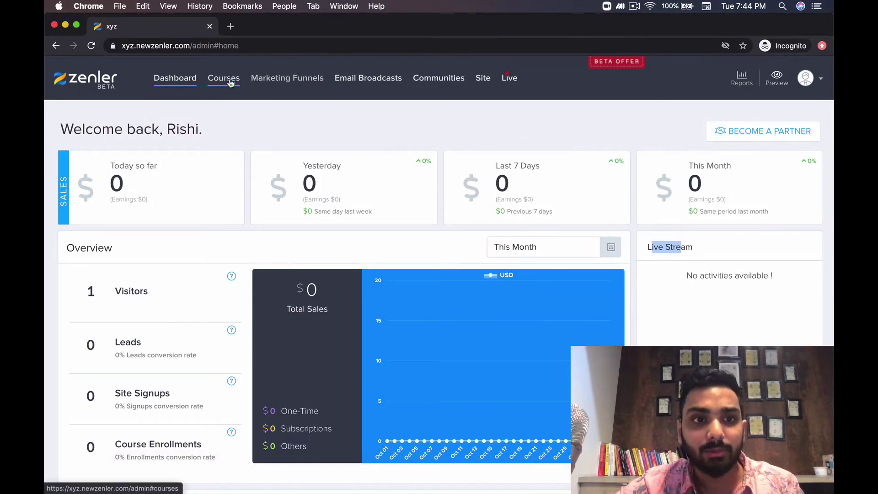
# Browse through Courses, Marketing Funnels, Email Broadcasts and Communities in the top navigation.
pyautogui.click(231, 81)
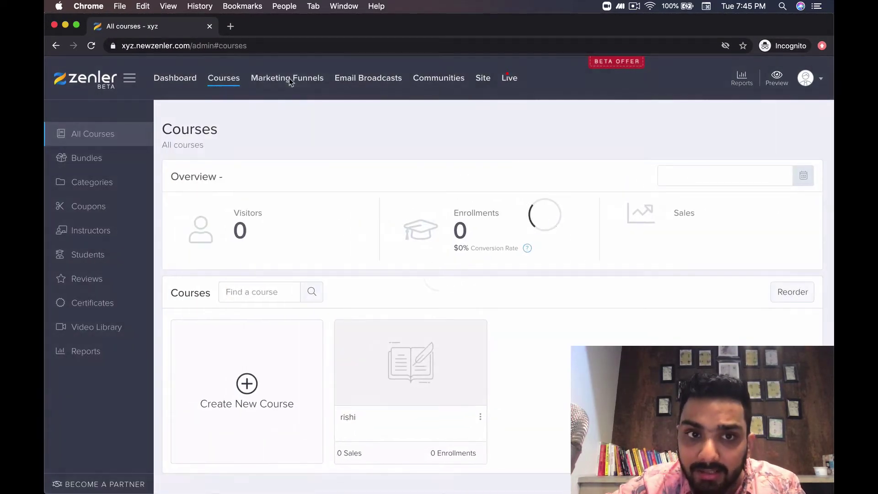
pyautogui.click(289, 78)
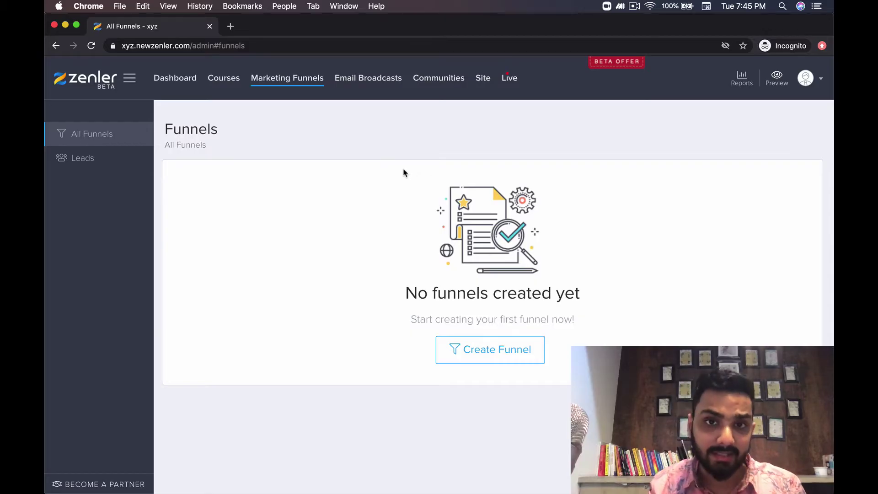
pyautogui.click(352, 82)
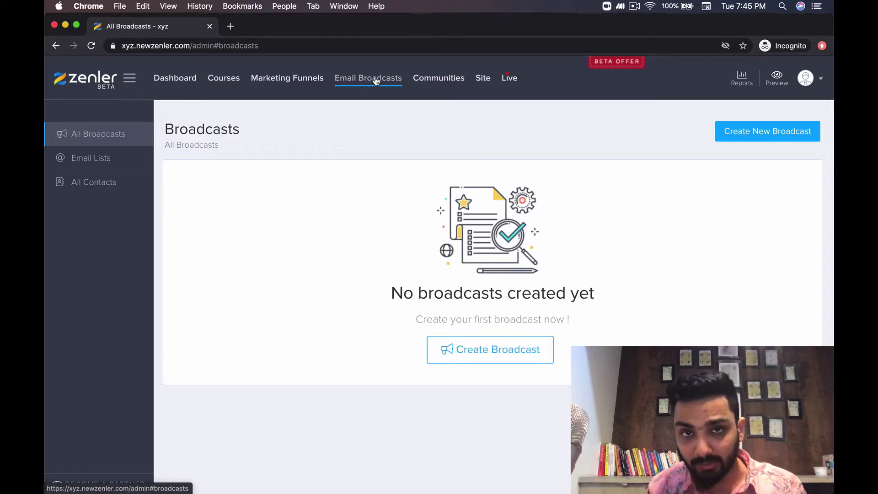
pyautogui.click(434, 79)
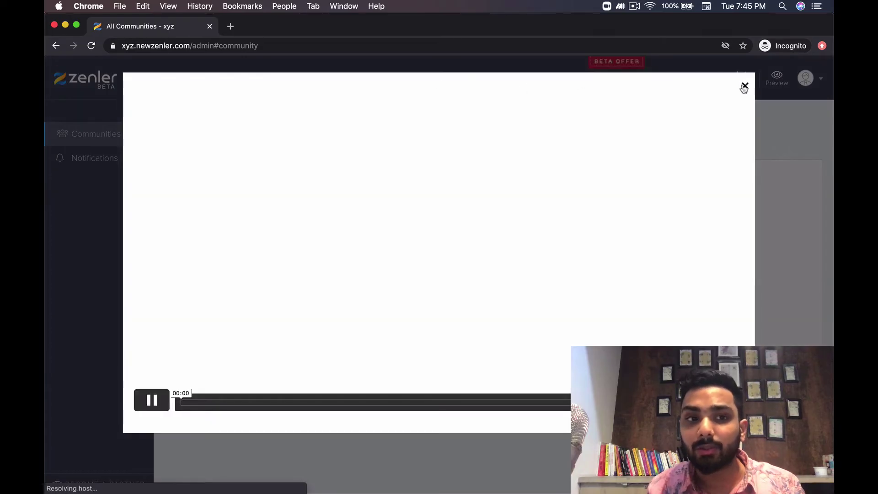
# Close the Communities intro video popup and dismiss the Facebook notification.
pyautogui.click(744, 87)
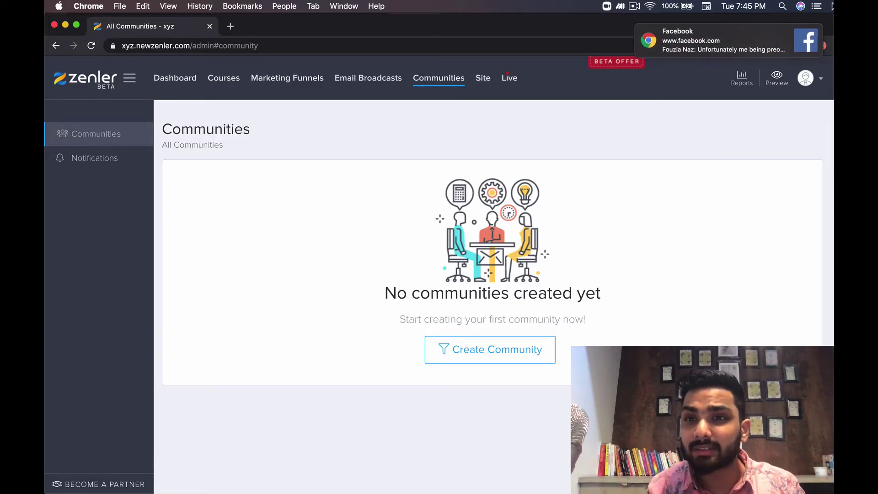
pyautogui.moveTo(727, 40)
pyautogui.click(802, 32)
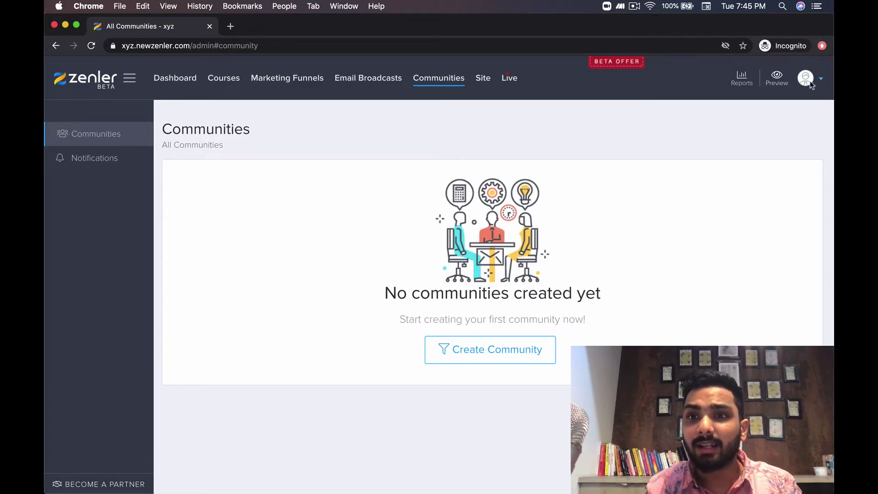
pyautogui.click(633, 9)
pyautogui.click(660, 43)
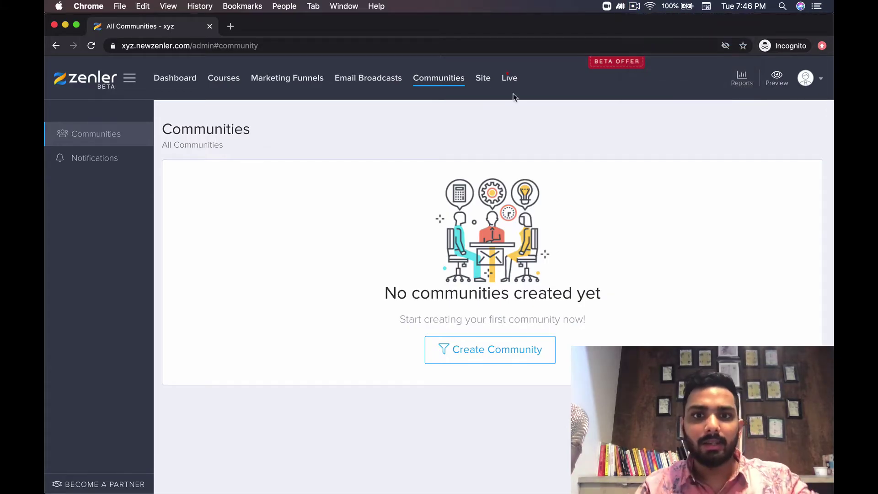
# Go to the Site settings showing the school's name and URL details.
pyautogui.click(483, 79)
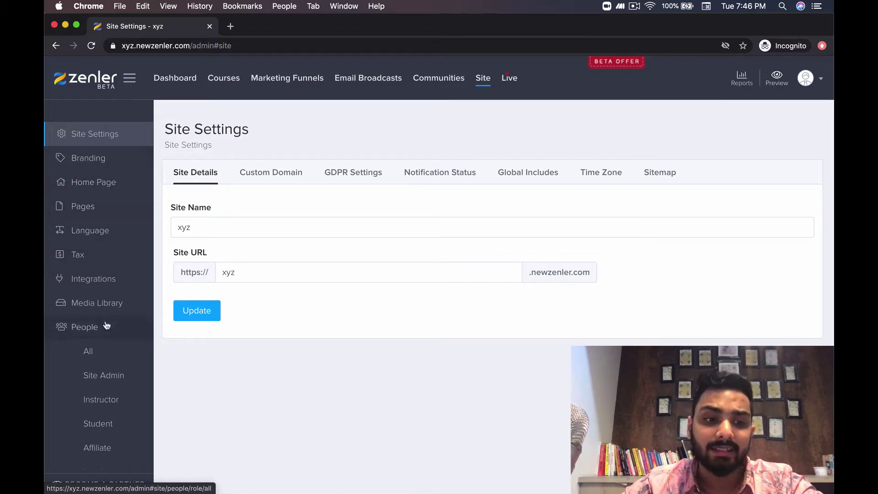
pyautogui.scroll(-3, 118, 326)
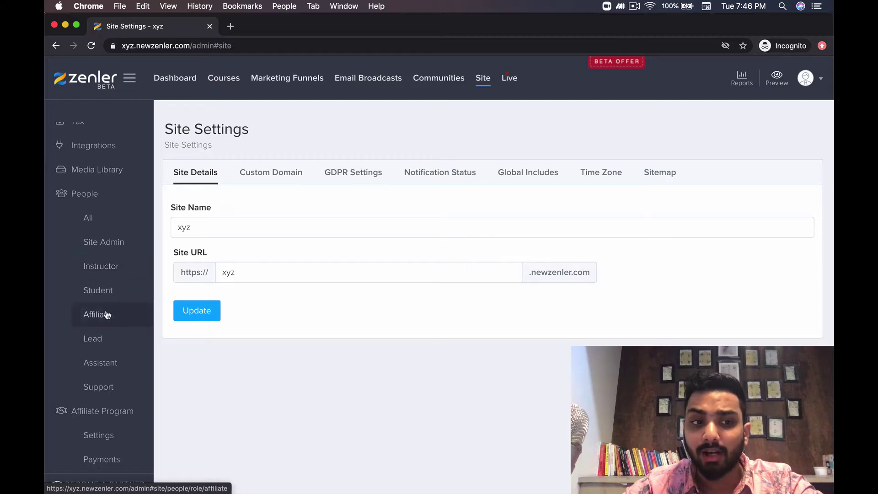
pyautogui.scroll(-2, 108, 314)
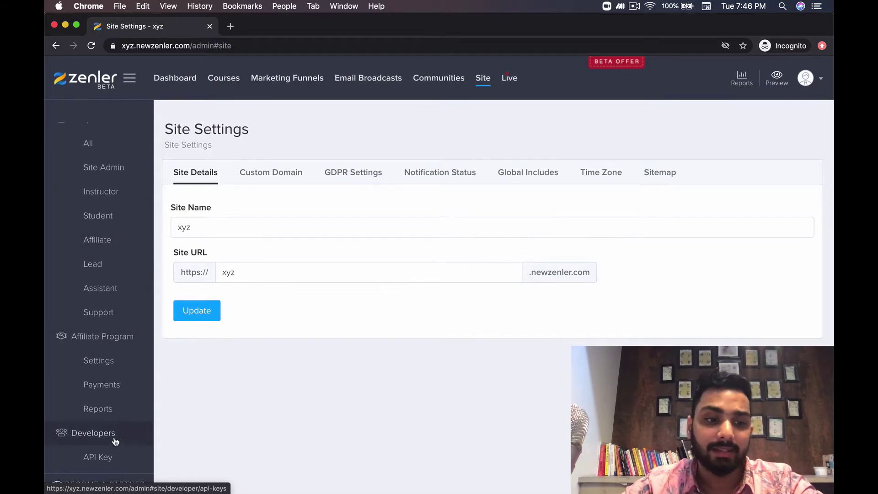
pyautogui.scroll(4, 102, 432)
pyautogui.scroll(1, 102, 429)
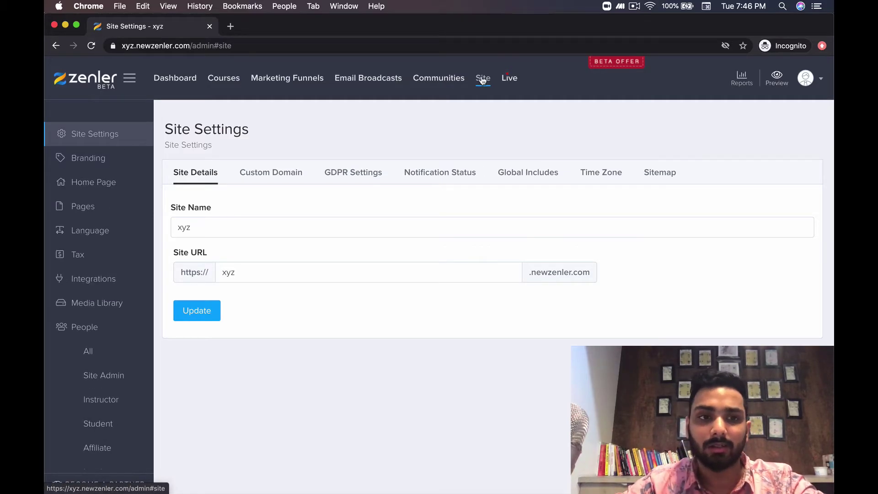
# Review the Live page's Live Class, Live Webinar and Live Stream options.
pyautogui.click(508, 79)
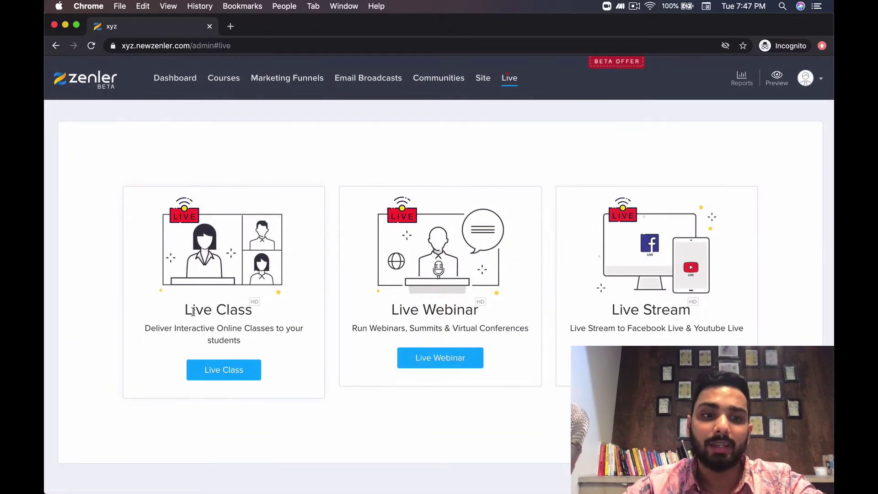
pyautogui.moveTo(188, 311); pyautogui.dragTo(251, 314)
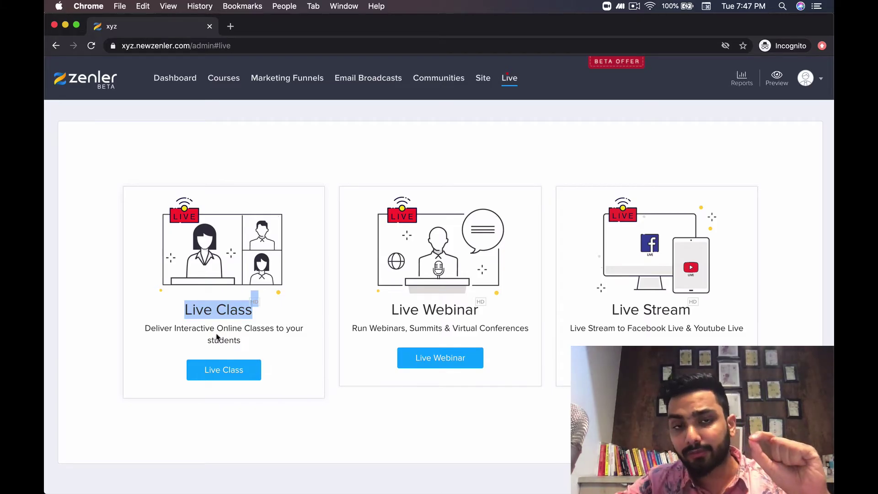
pyautogui.click(261, 331)
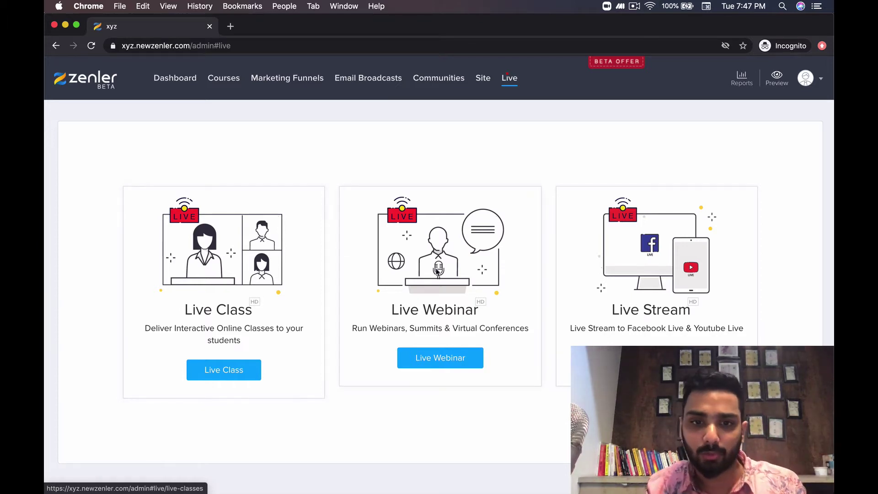
pyautogui.moveTo(390, 309); pyautogui.dragTo(436, 316)
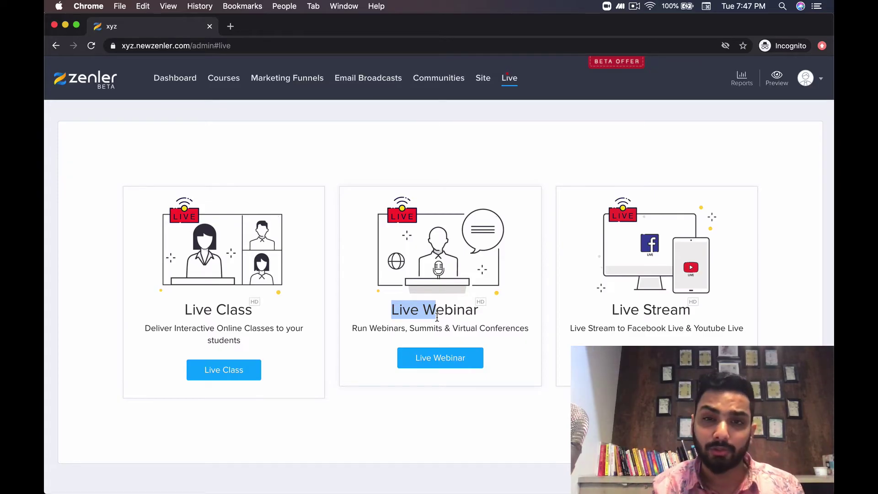
pyautogui.moveTo(611, 309); pyautogui.dragTo(657, 325)
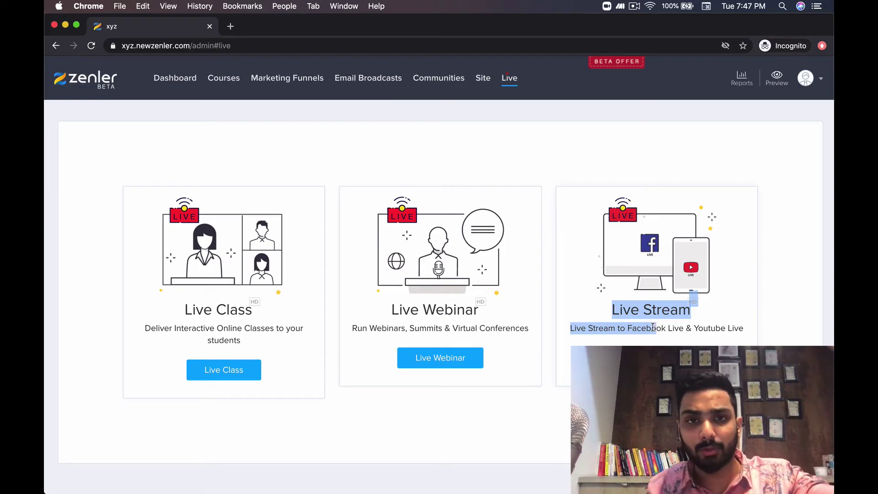
pyautogui.click(434, 326)
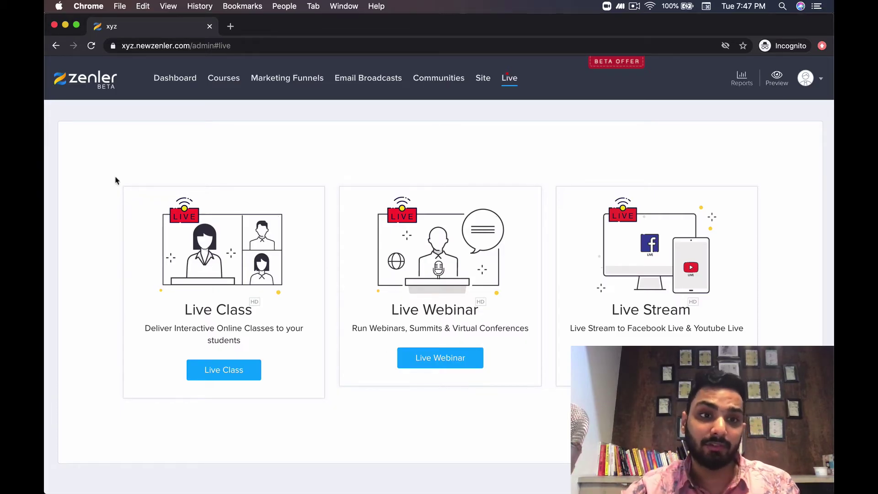
# Browse the empty Bundles, Categories and Coupons pages, then open Instructors in a new tab.
pyautogui.click(223, 80)
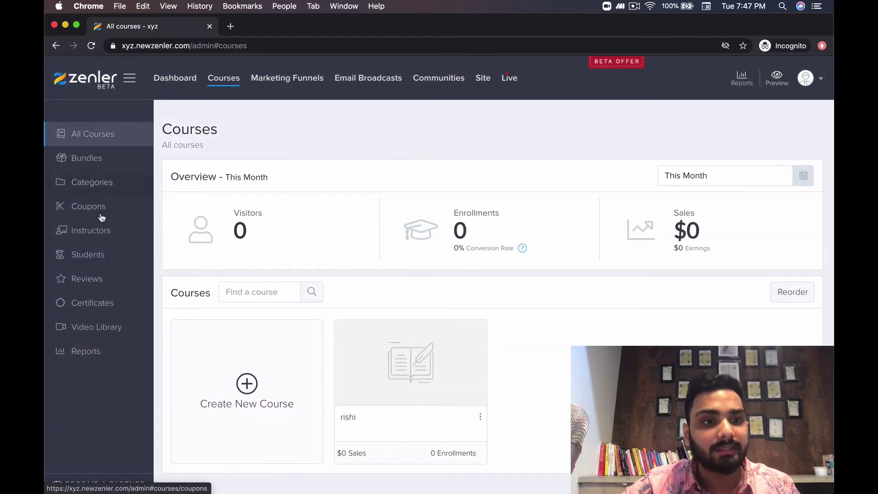
pyautogui.click(110, 160)
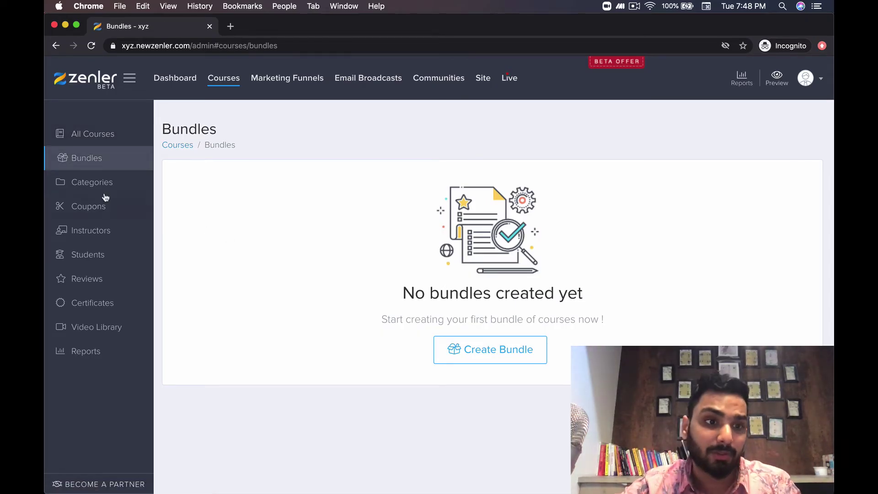
pyautogui.click(97, 181)
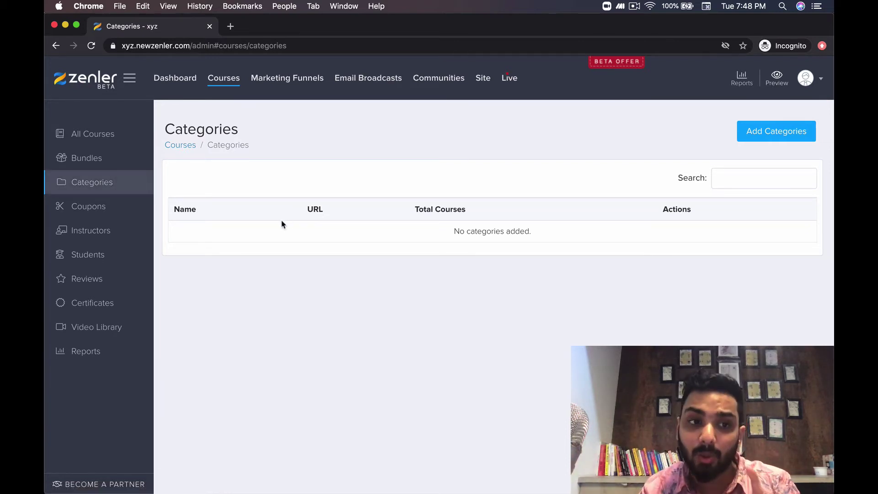
pyautogui.click(102, 201)
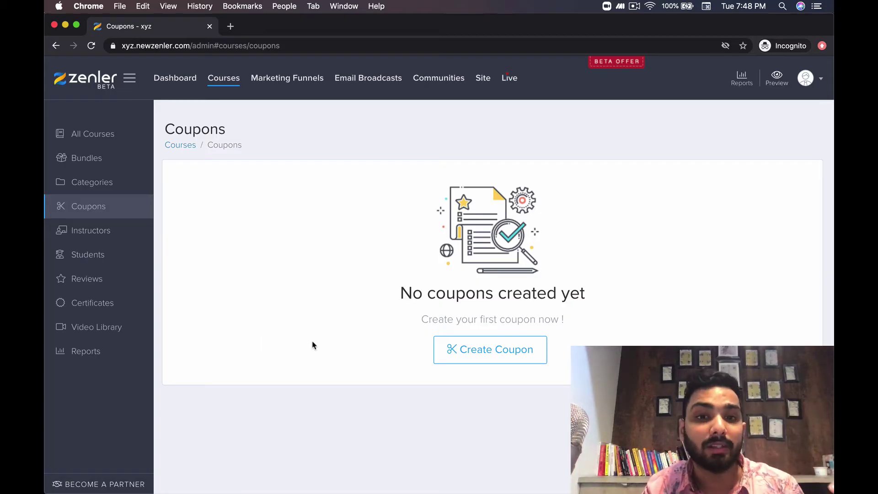
pyautogui.click(119, 231)
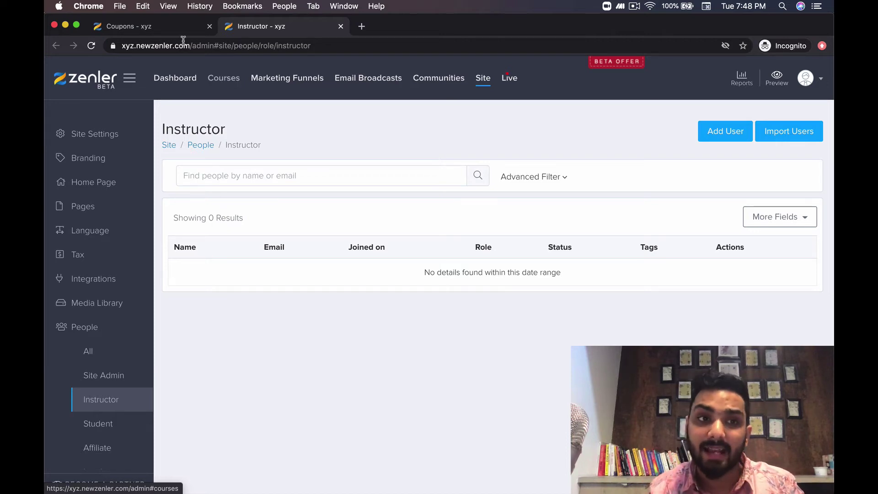
# Open the Students list in a new tab, then view the Reviews and Certificates pages.
pyautogui.click(165, 29)
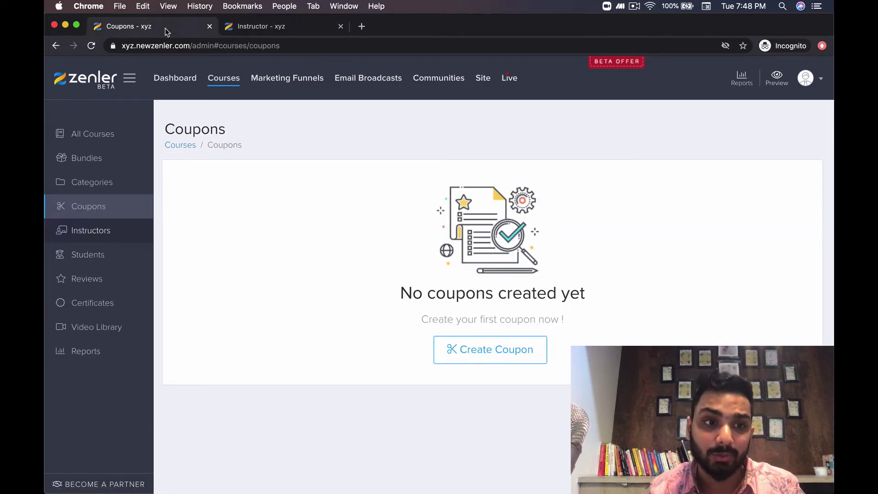
pyautogui.click(106, 256)
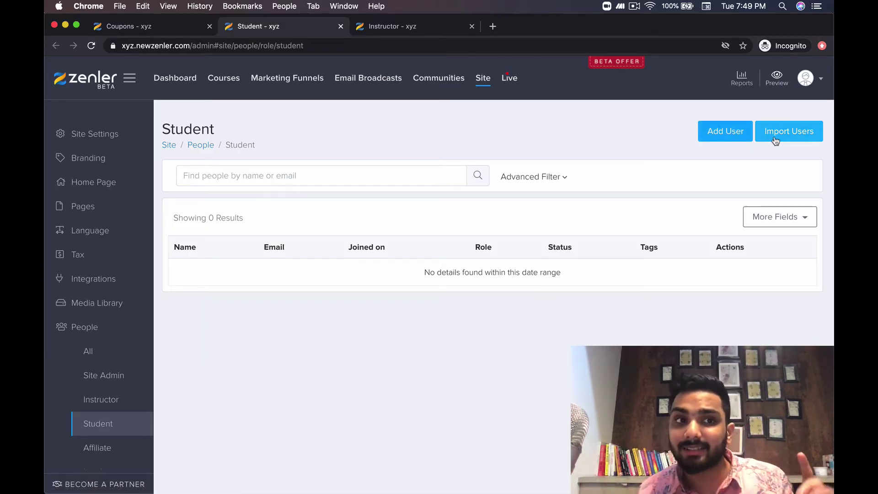
pyautogui.click(128, 27)
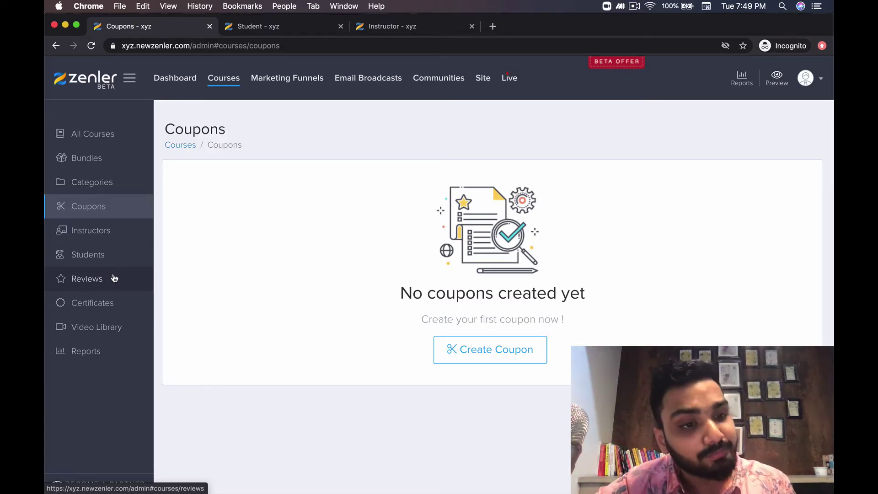
pyautogui.click(114, 275)
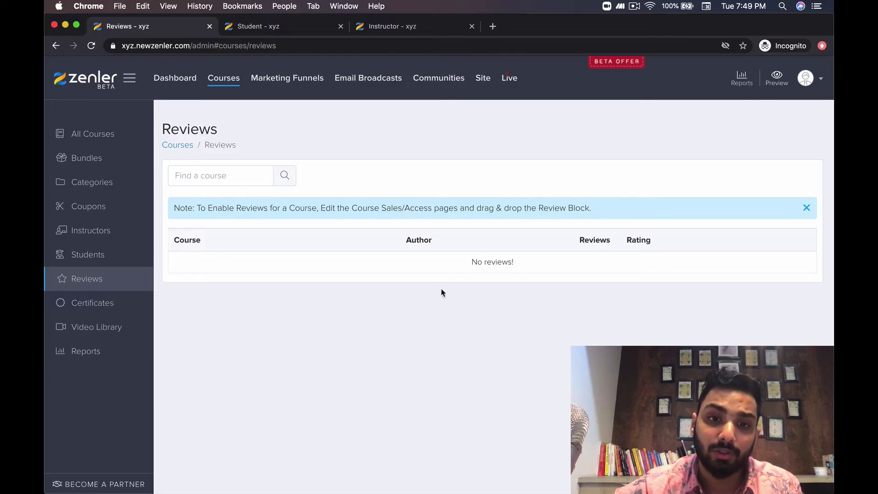
pyautogui.click(117, 302)
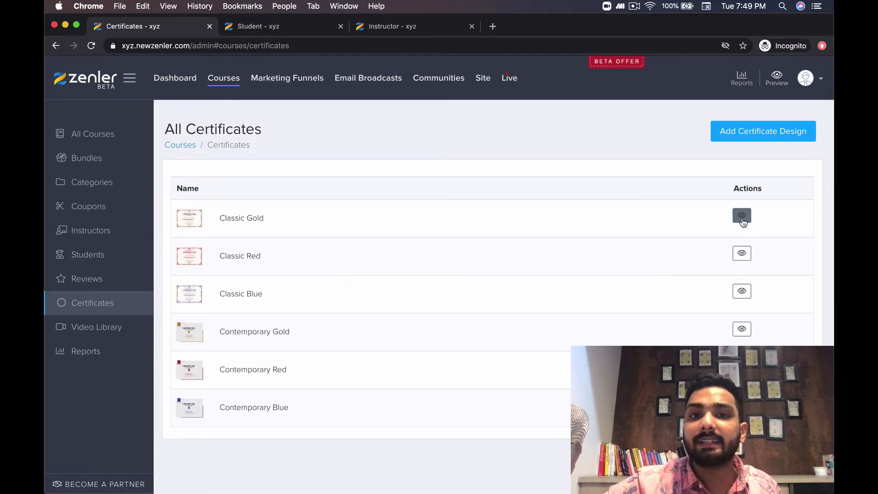
# Preview Classic Gold and highlight its $schoolname, $studentname and completion date placeholders.
pyautogui.click(742, 217)
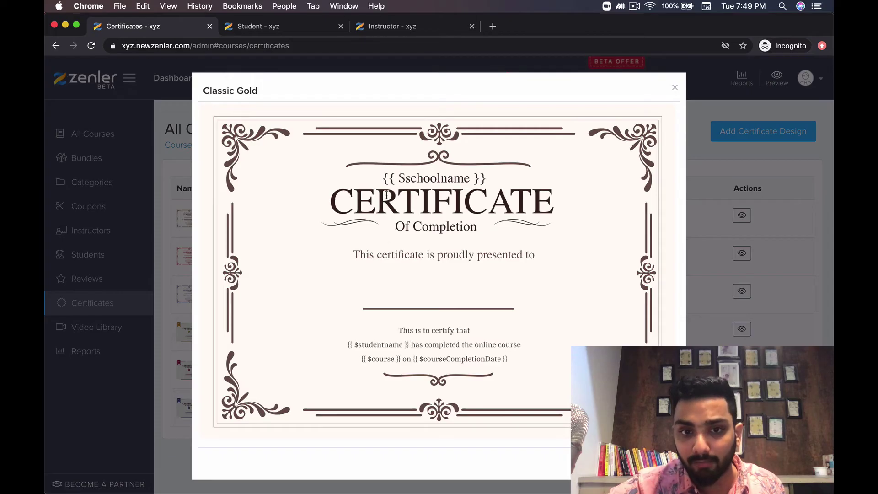
pyautogui.moveTo(386, 231); pyautogui.dragTo(454, 178)
pyautogui.click(454, 178)
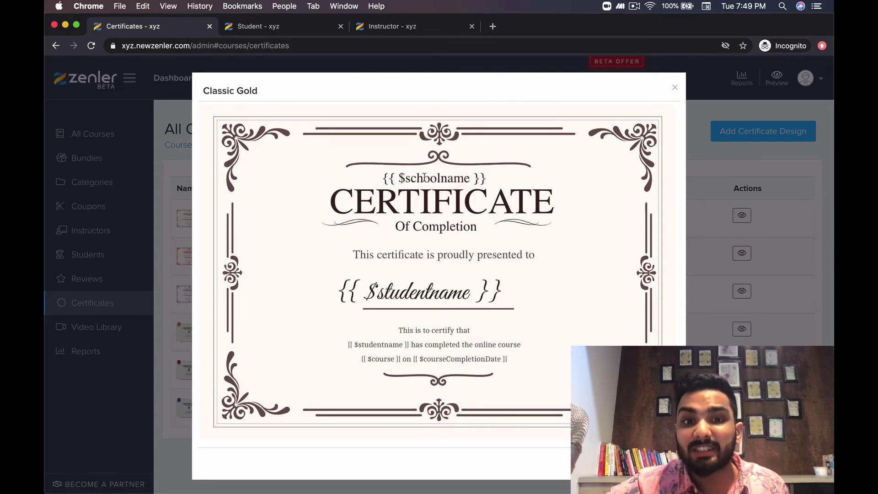
pyautogui.moveTo(402, 178); pyautogui.dragTo(466, 176)
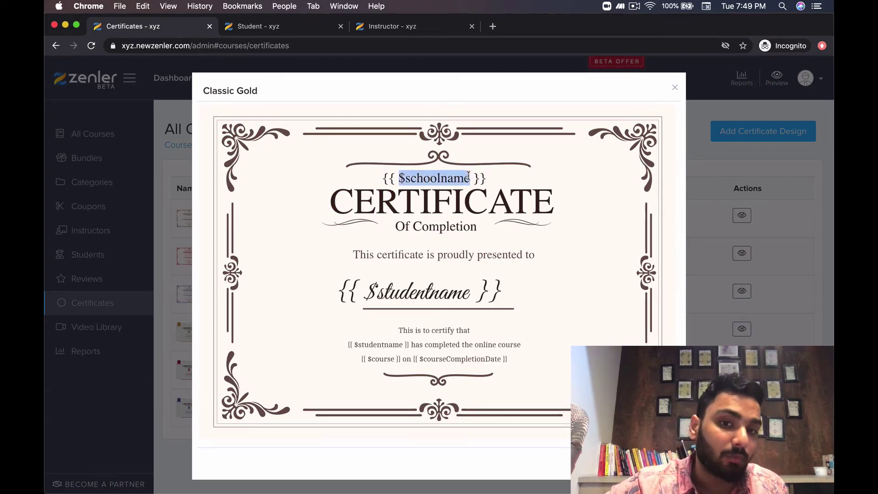
pyautogui.moveTo(366, 294); pyautogui.dragTo(468, 282)
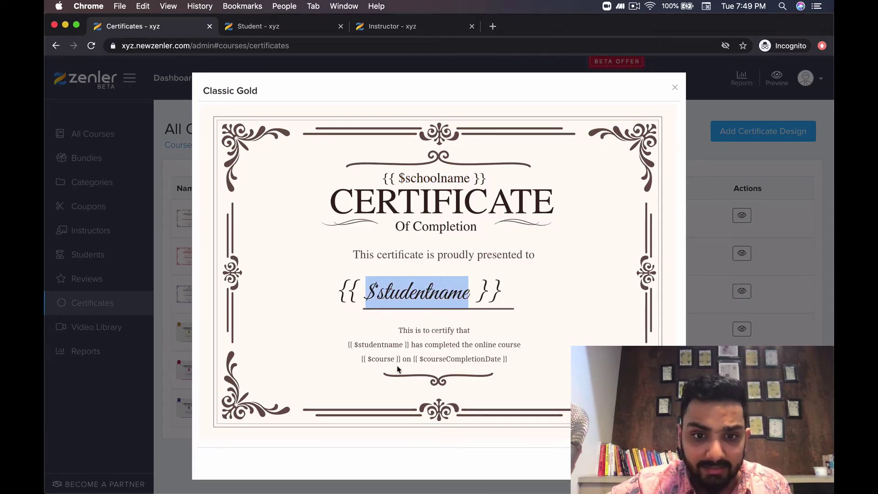
pyautogui.moveTo(435, 360); pyautogui.dragTo(451, 361)
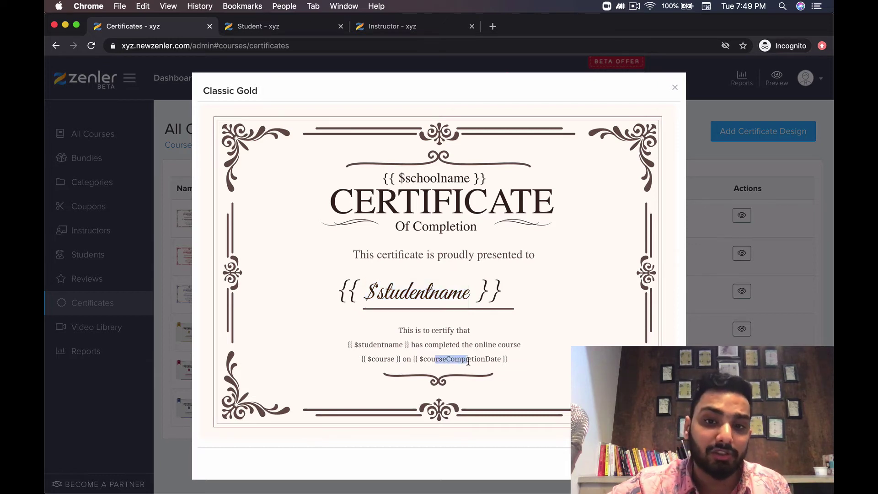
pyautogui.click(468, 362)
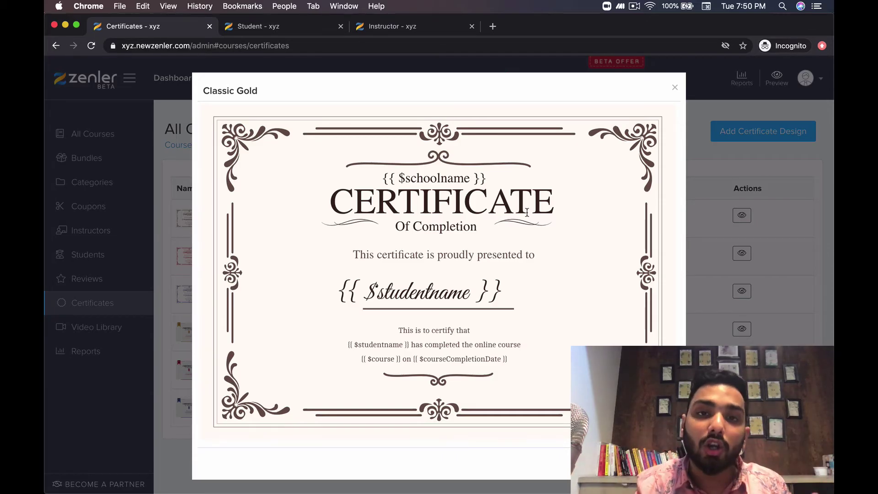
# Close the certificate preview, go to the empty Video Library and dismiss the Facebook notification.
pyautogui.click(675, 88)
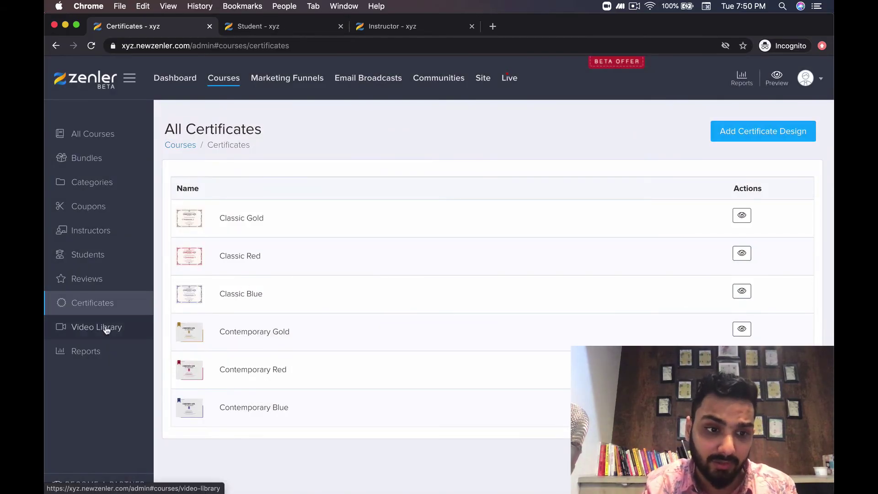
pyautogui.click(104, 327)
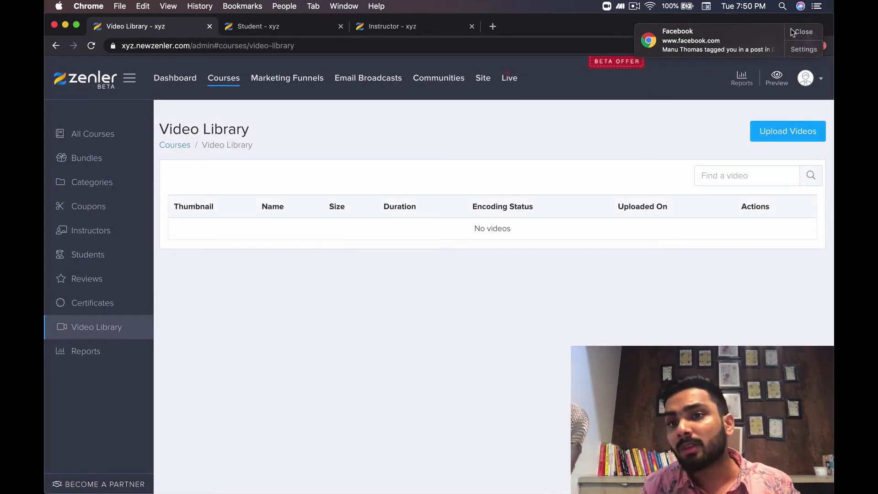
pyautogui.click(803, 32)
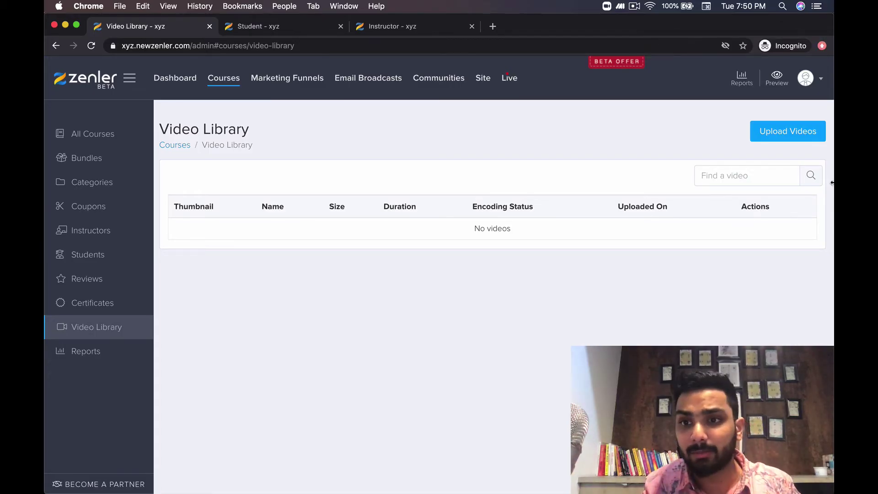
# Switch to the Digital Scholar school's Partner Dashboard and go to its Courses section.
pyautogui.click(64, 26)
pyautogui.click(362, 26)
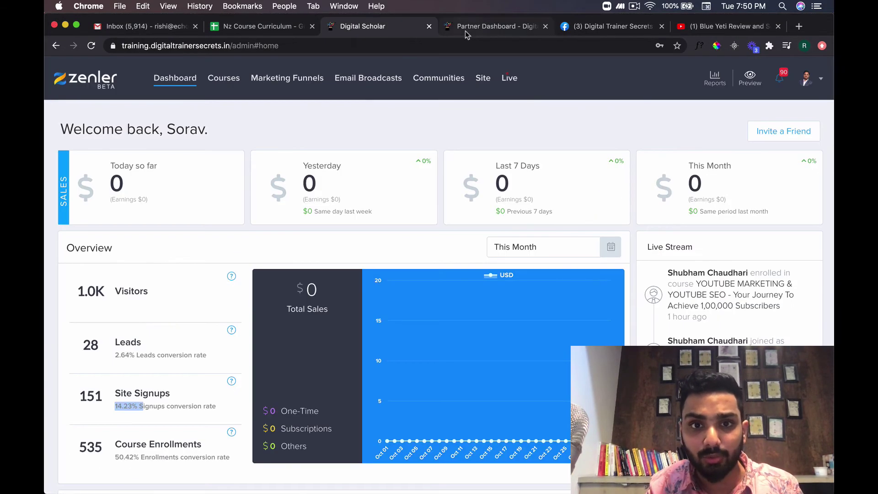
pyautogui.click(489, 28)
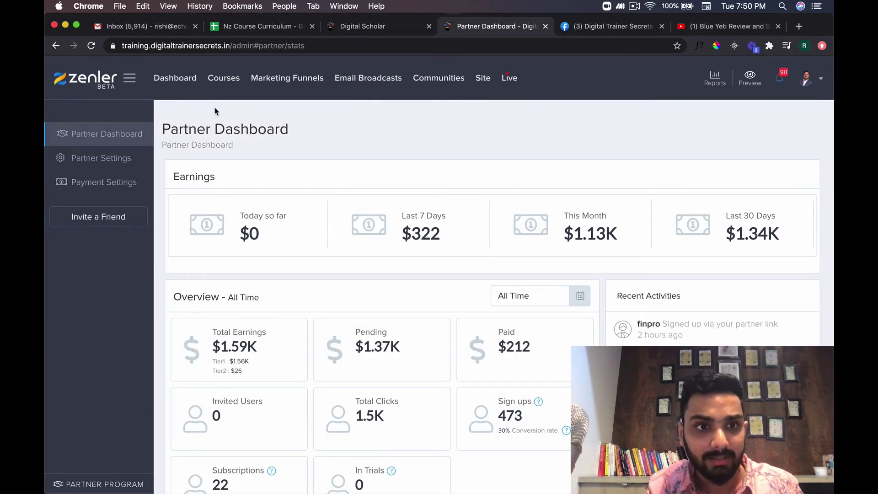
pyautogui.click(223, 77)
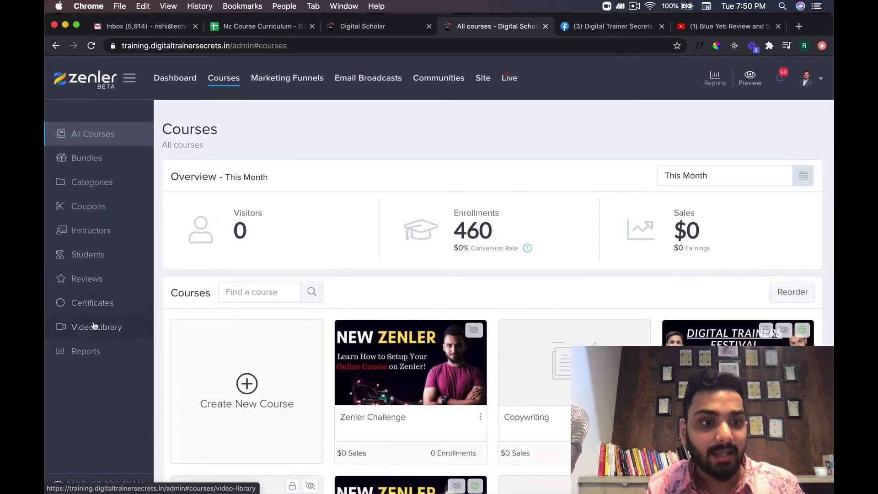
# View the Video Library with uploaded welcome videos and open Reports in a new tab.
pyautogui.click(95, 326)
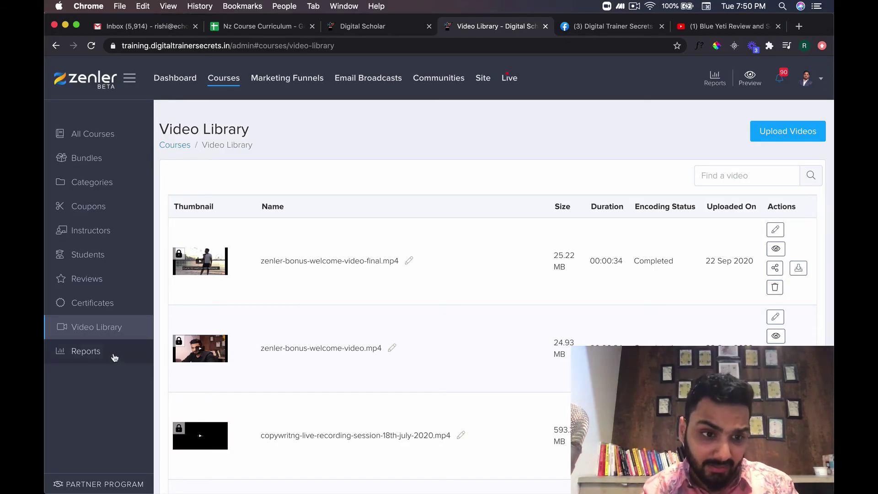
pyautogui.click(85, 350)
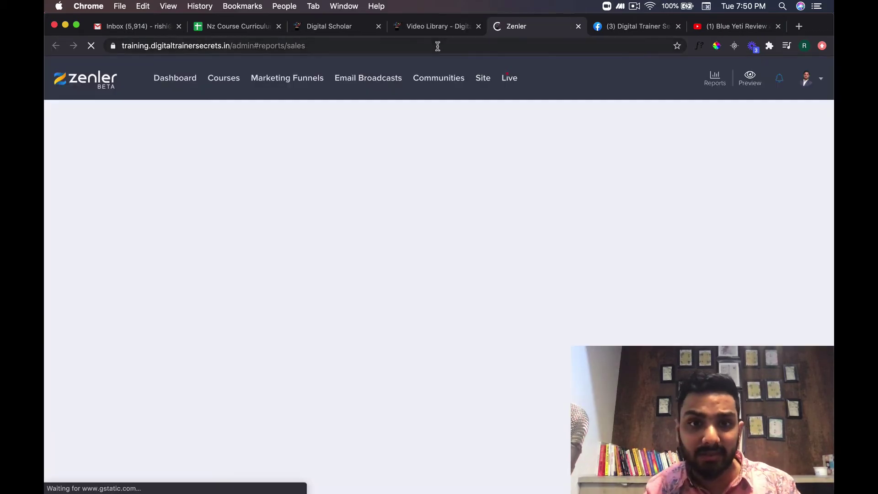
pyautogui.click(433, 27)
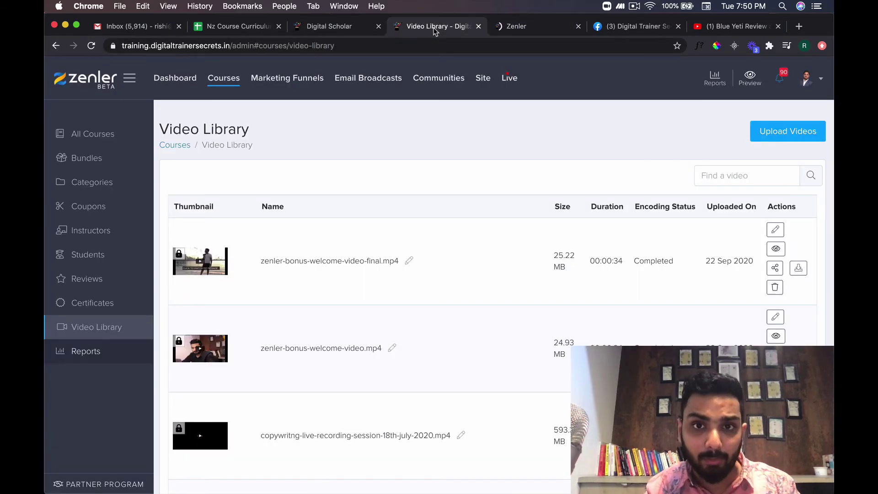
# Review the Sales, Affiliates and Course Progress reports, then the Quiz & Survey attendee count.
pyautogui.click(507, 28)
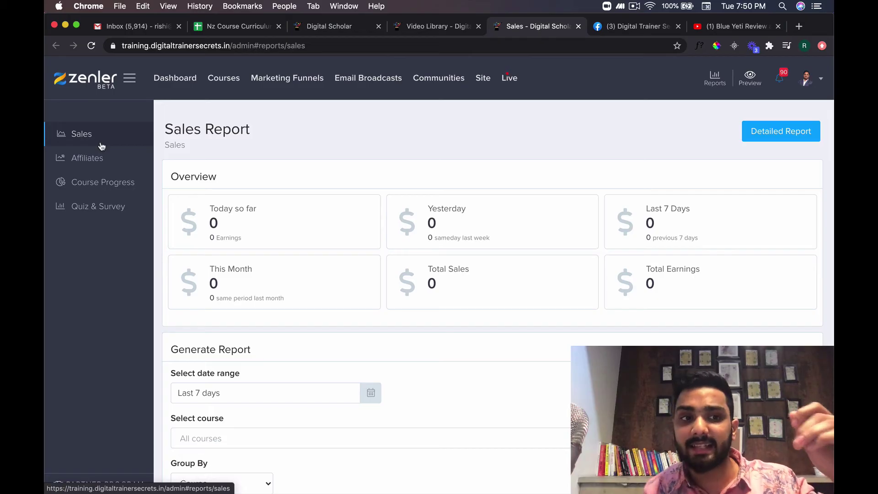
pyautogui.click(96, 158)
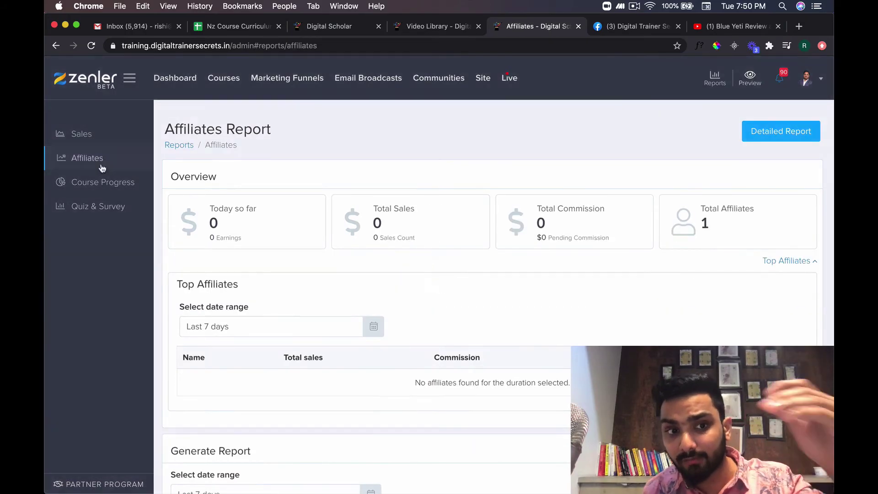
pyautogui.click(104, 184)
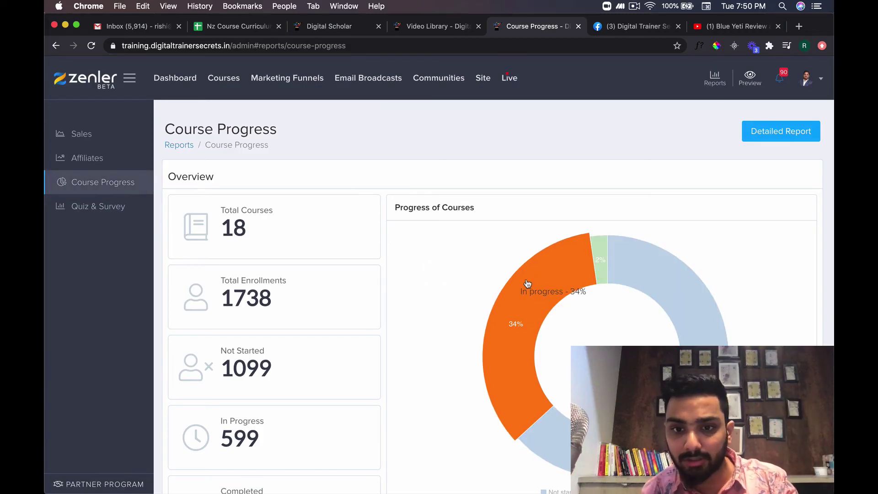
pyautogui.scroll(-1, 547, 291)
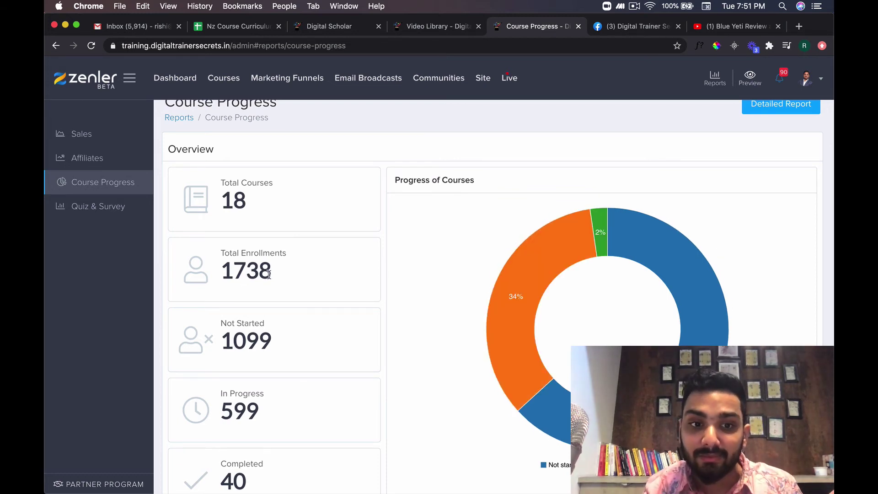
pyautogui.scroll(-2, 705, 265)
pyautogui.scroll(-2, 705, 263)
pyautogui.scroll(-1, 705, 263)
pyautogui.scroll(4, 706, 253)
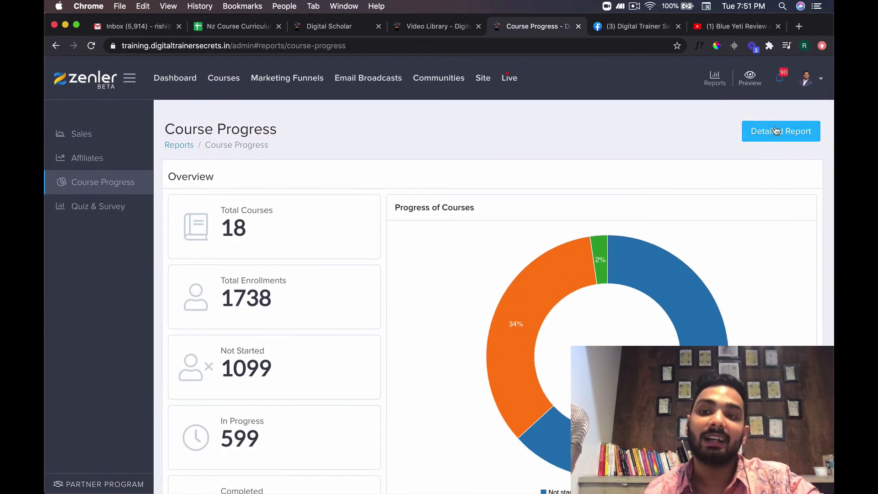
pyautogui.click(103, 206)
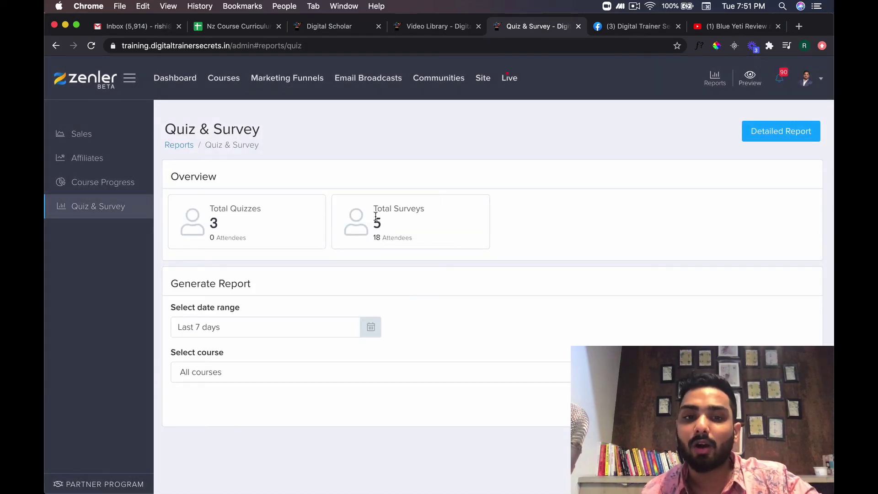
pyautogui.moveTo(371, 248); pyautogui.dragTo(413, 238)
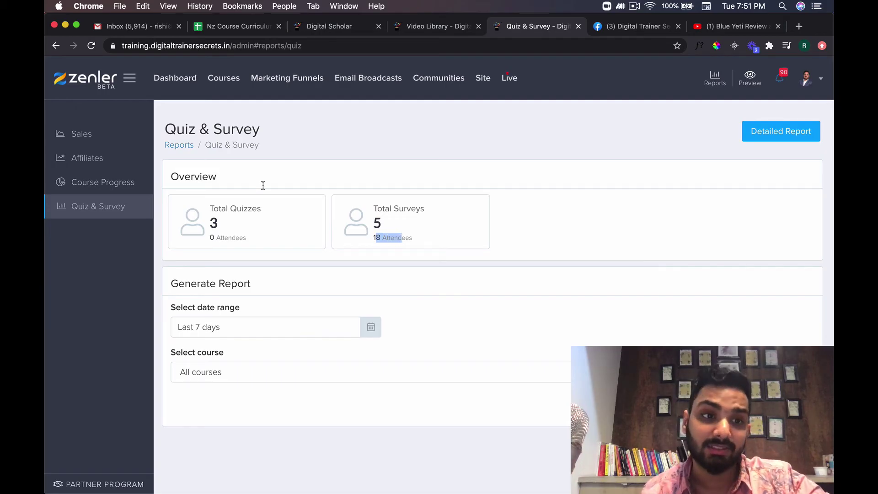
# Go to Courses and highlight the 40% referral commission sentence on the Partner Program page.
pyautogui.click(223, 80)
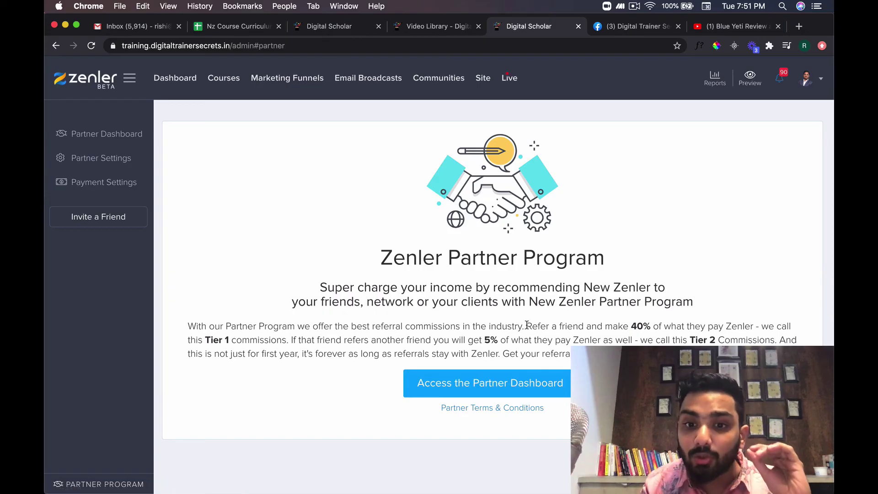
pyautogui.moveTo(526, 326); pyautogui.dragTo(651, 327)
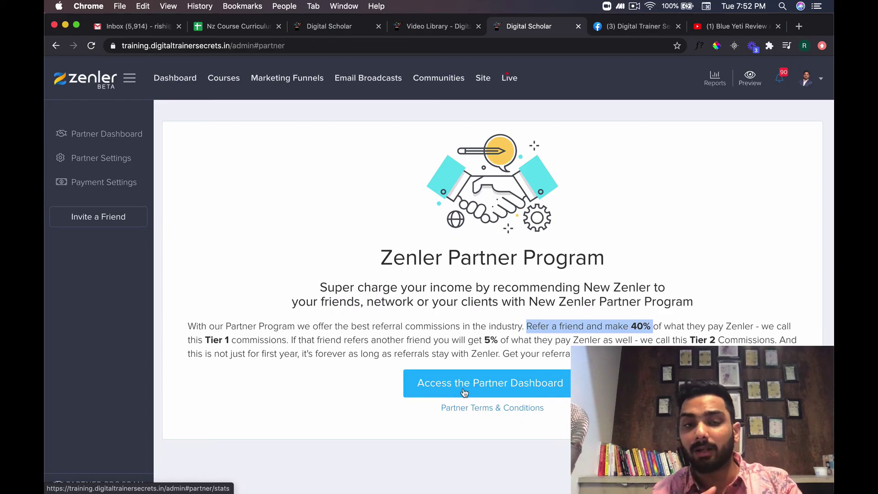
pyautogui.click(540, 315)
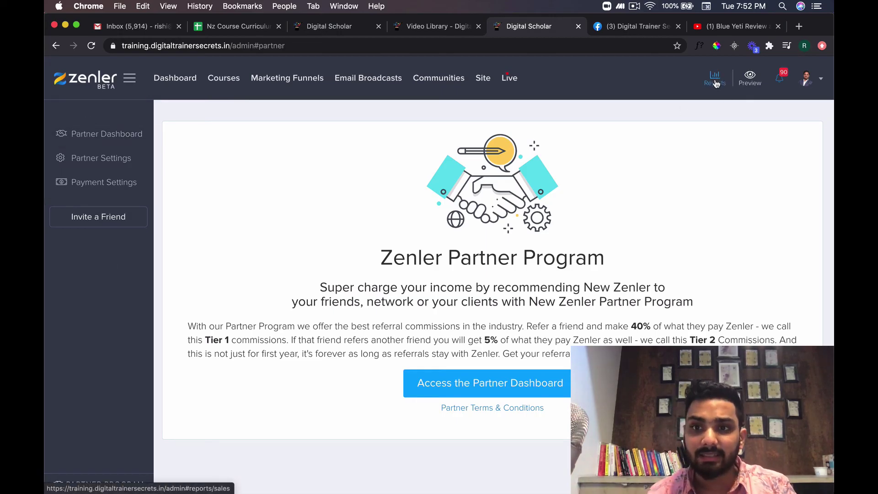
# Preview the public course site in a new tab.
pyautogui.click(749, 78)
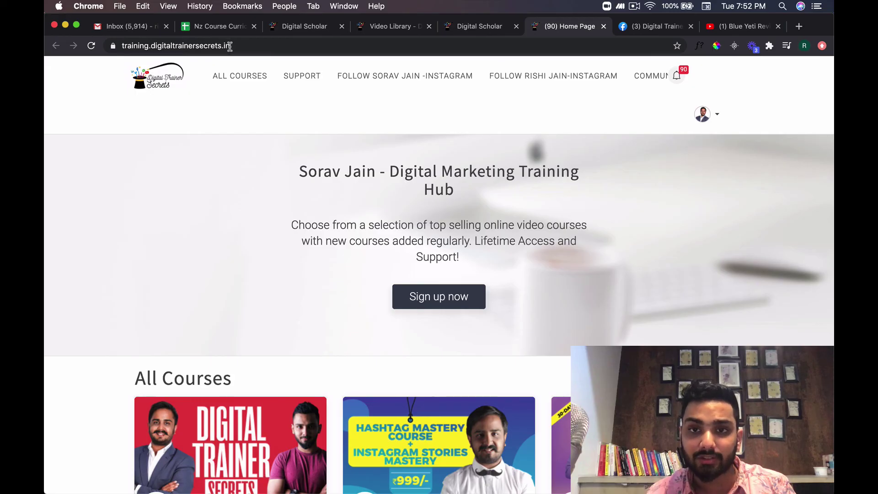
pyautogui.scroll(-5, 244, 171)
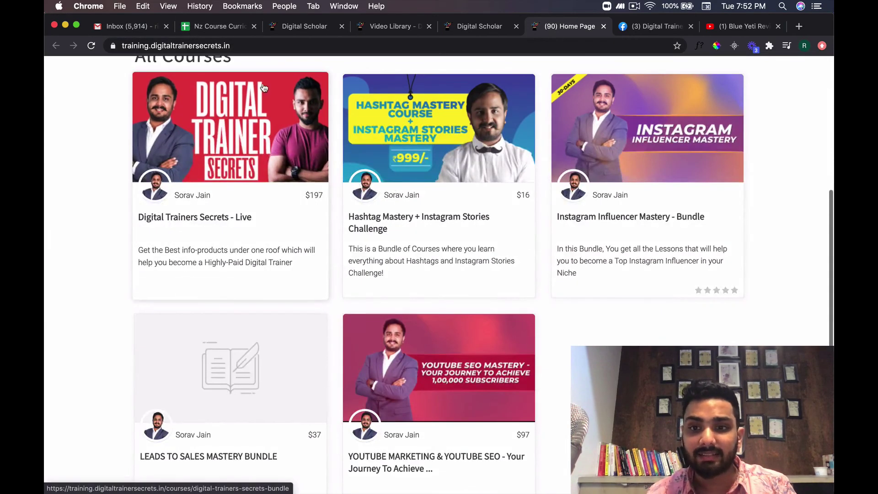
pyautogui.scroll(5, 263, 87)
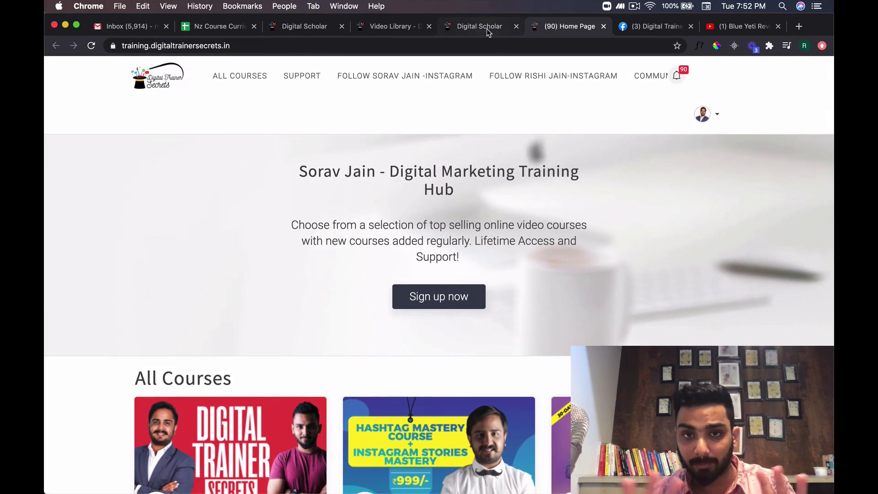
# Back on the admin page, open the notifications list and the post behind the latest comment notification.
pyautogui.click(487, 29)
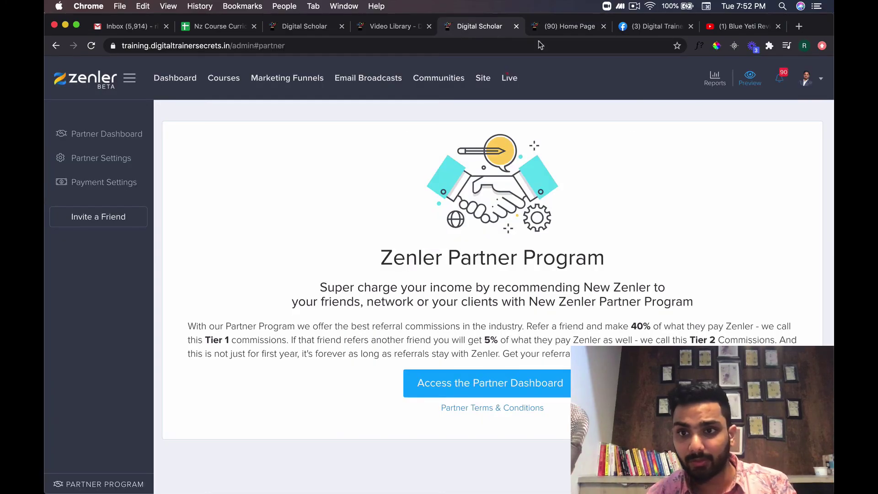
pyautogui.click(802, 83)
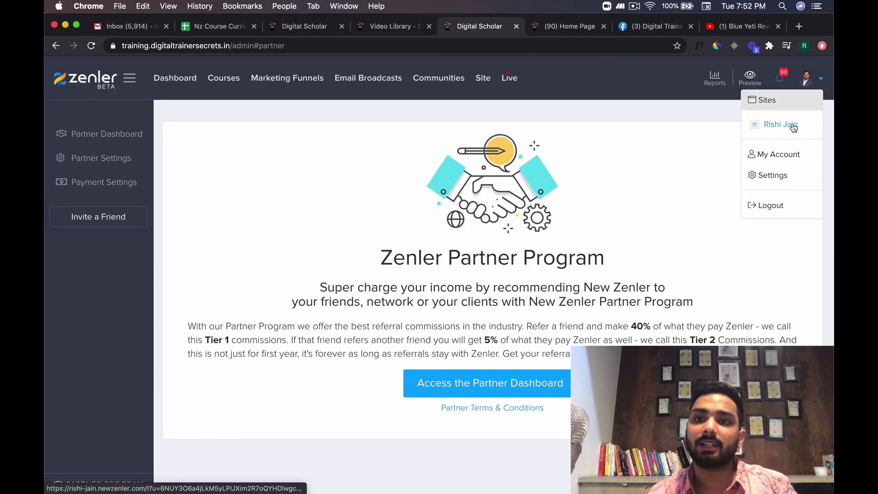
pyautogui.click(781, 80)
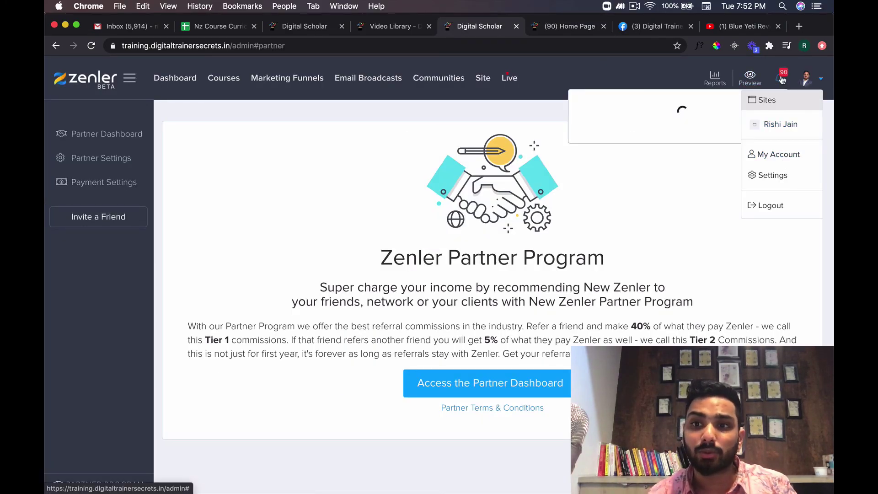
pyautogui.click(810, 81)
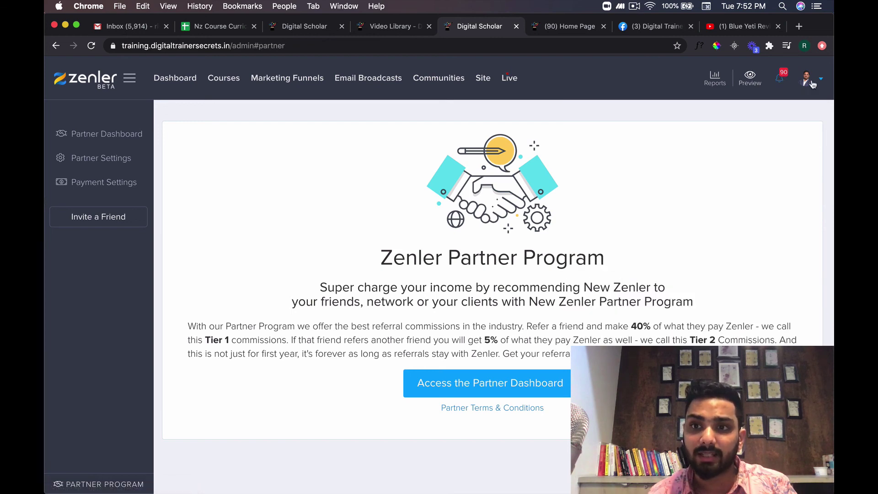
pyautogui.click(781, 79)
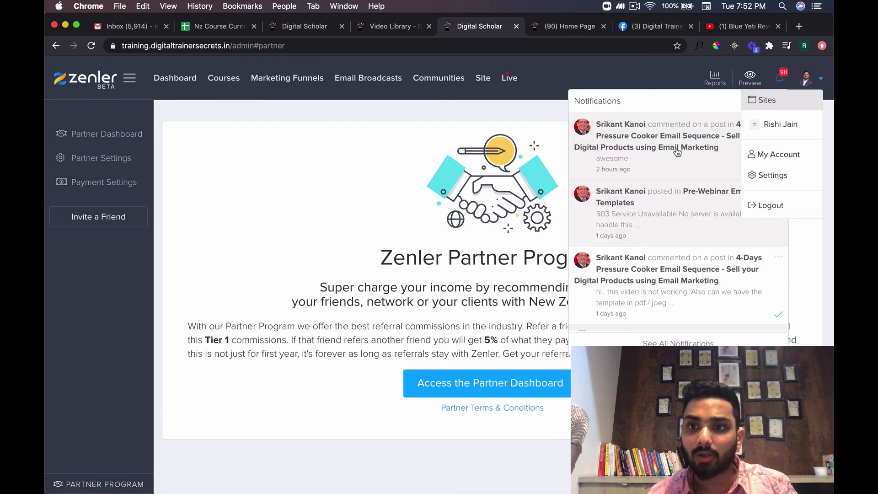
pyautogui.click(809, 82)
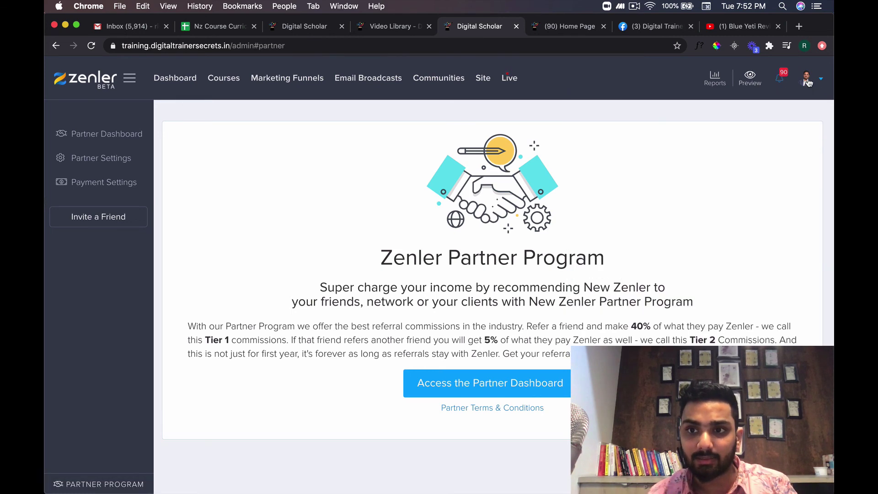
pyautogui.click(779, 80)
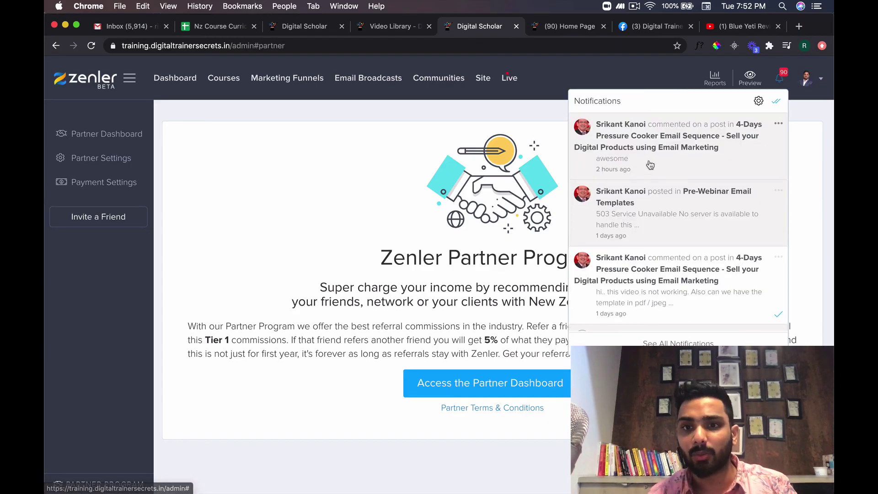
pyautogui.click(666, 141)
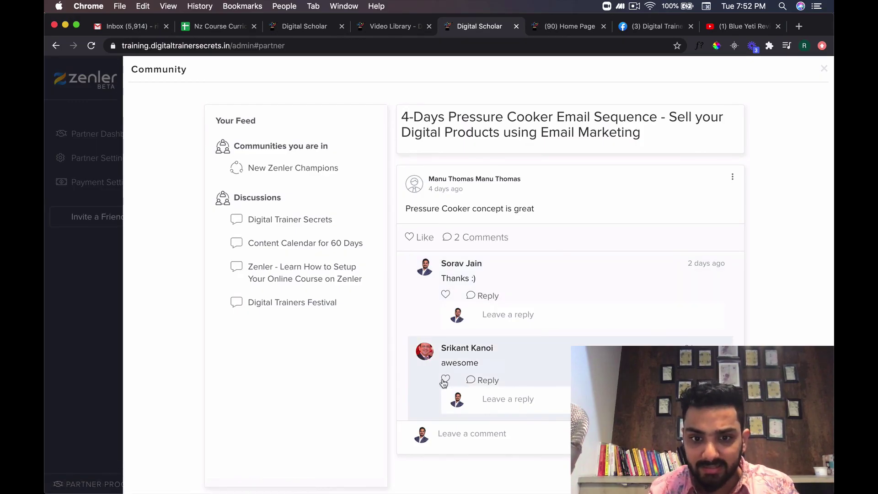
pyautogui.click(447, 379)
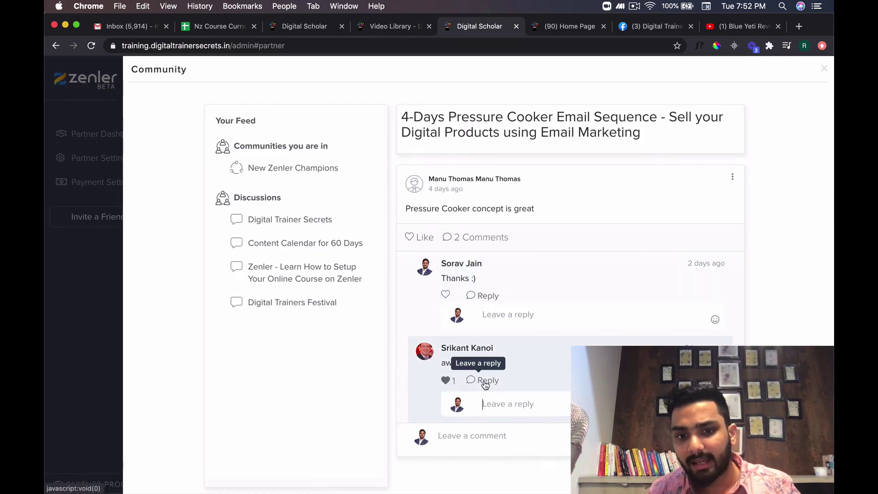
pyautogui.click(485, 382)
pyautogui.click(514, 395)
pyautogui.write('Tha')
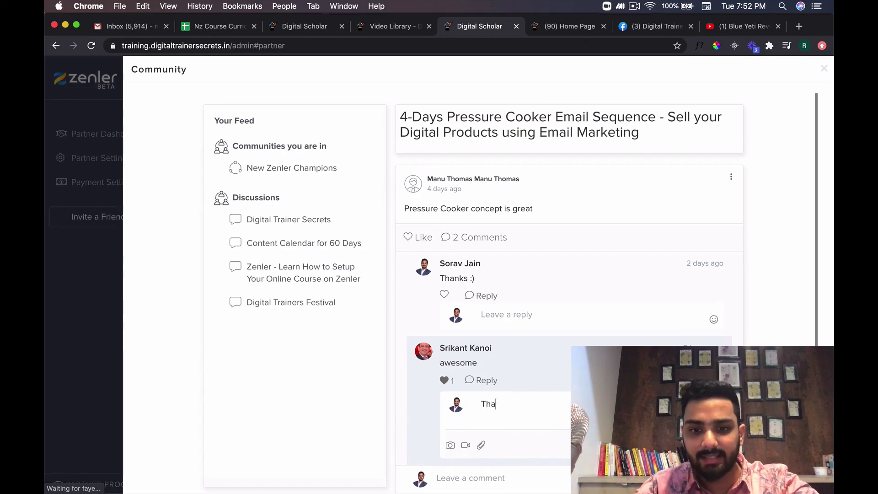
pyautogui.write('nks!')
pyautogui.press('Return')
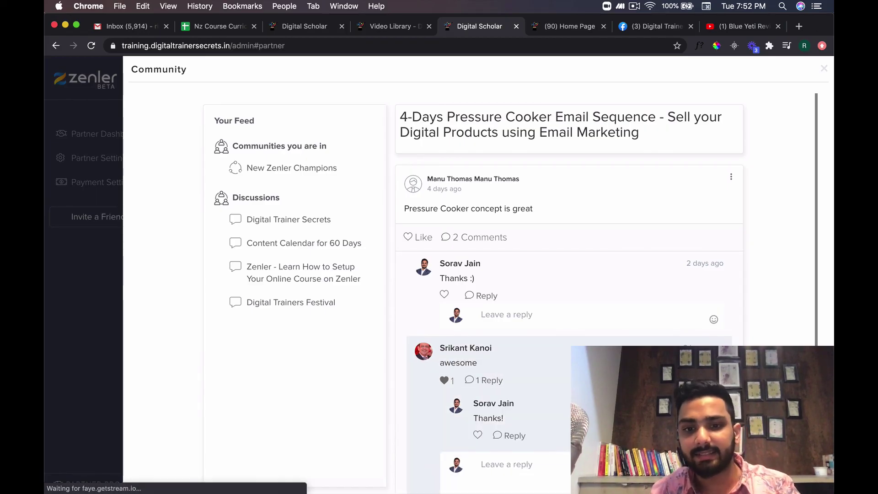
pyautogui.scroll(-1, 570, 295)
pyautogui.scroll(-1, 569, 296)
pyautogui.scroll(2, 569, 295)
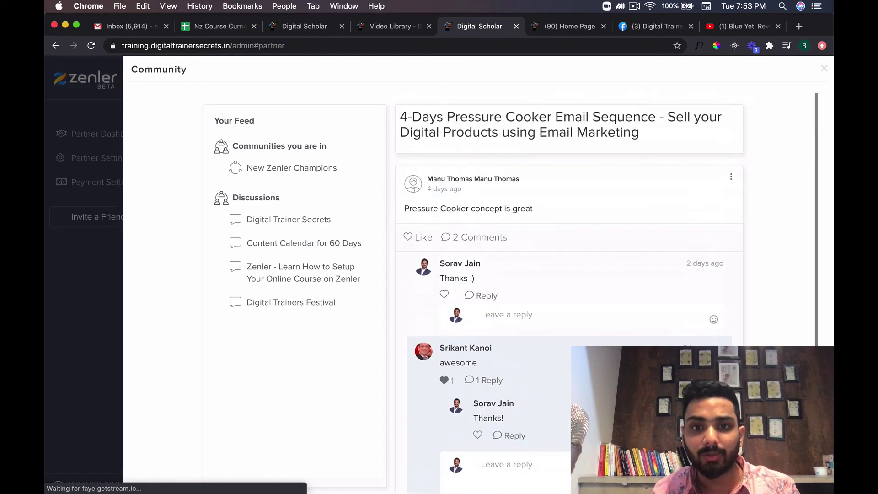
pyautogui.click(823, 71)
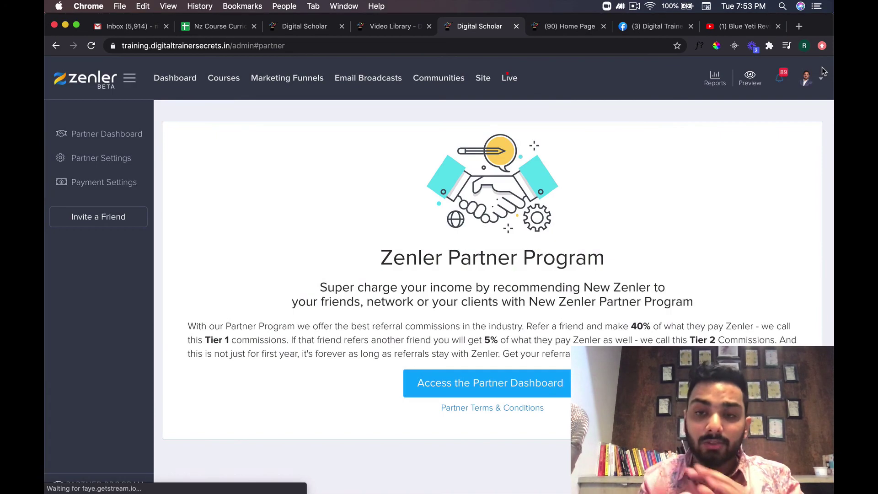